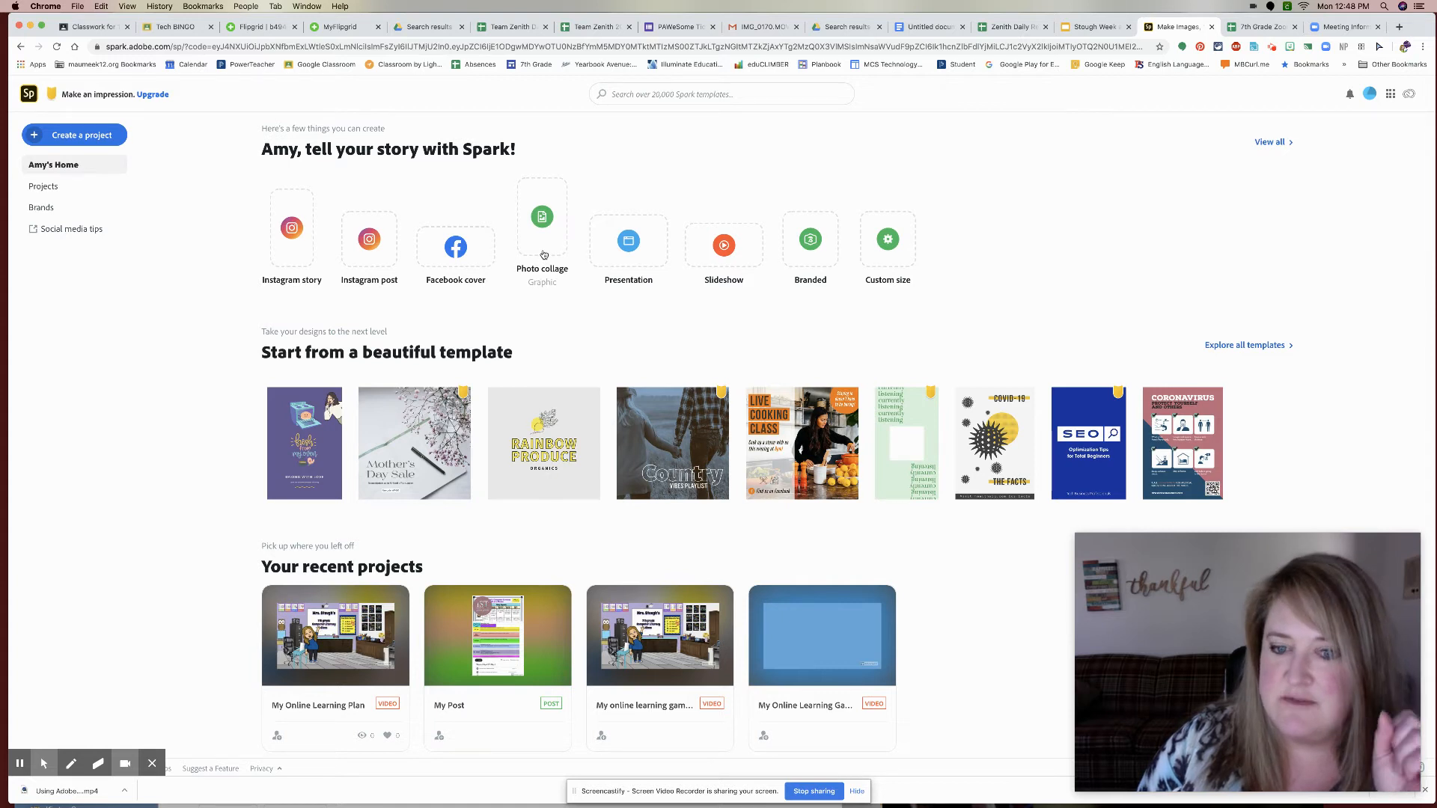
Start a new photo collage and upload all six image files from the Spark folder
click(544, 255)
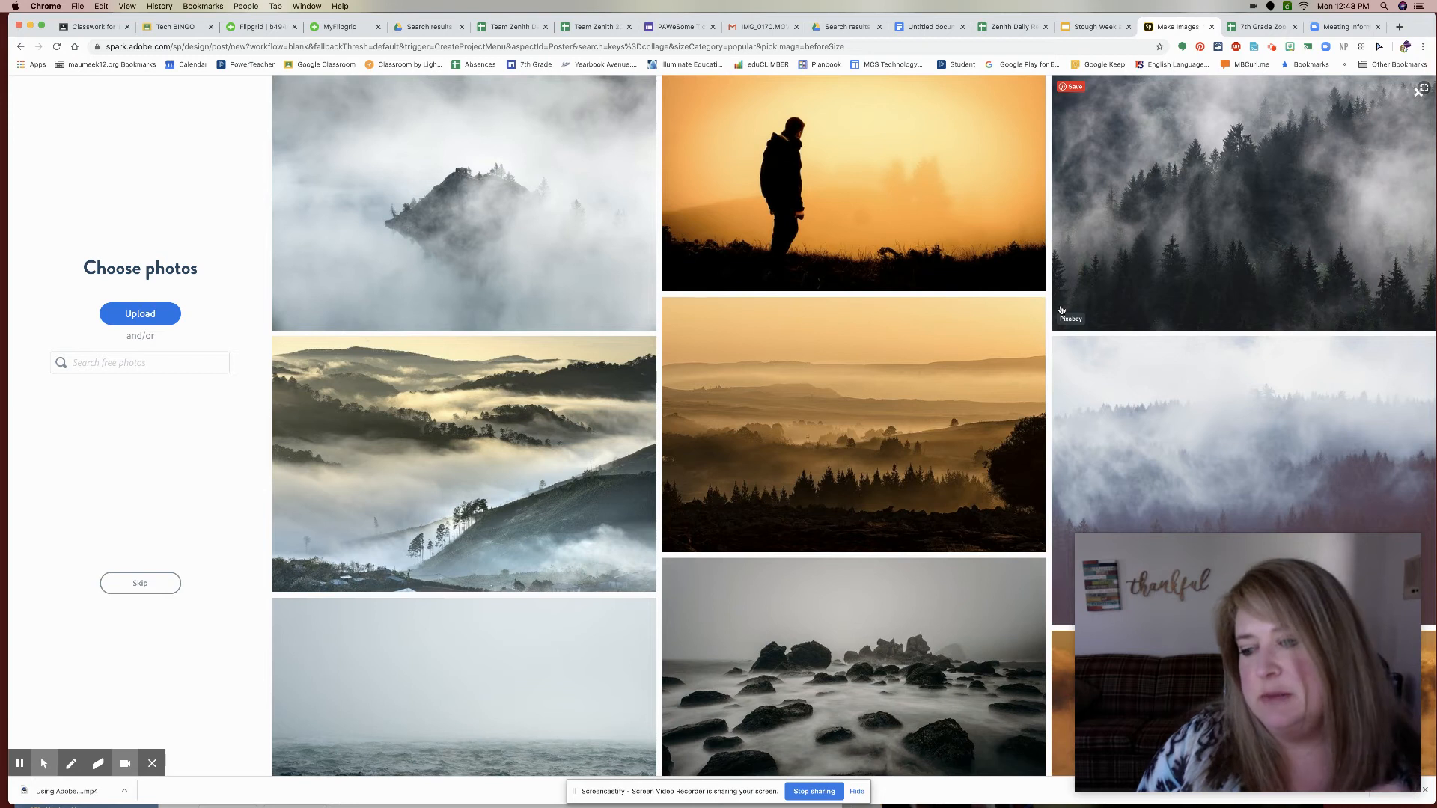
click(130, 316)
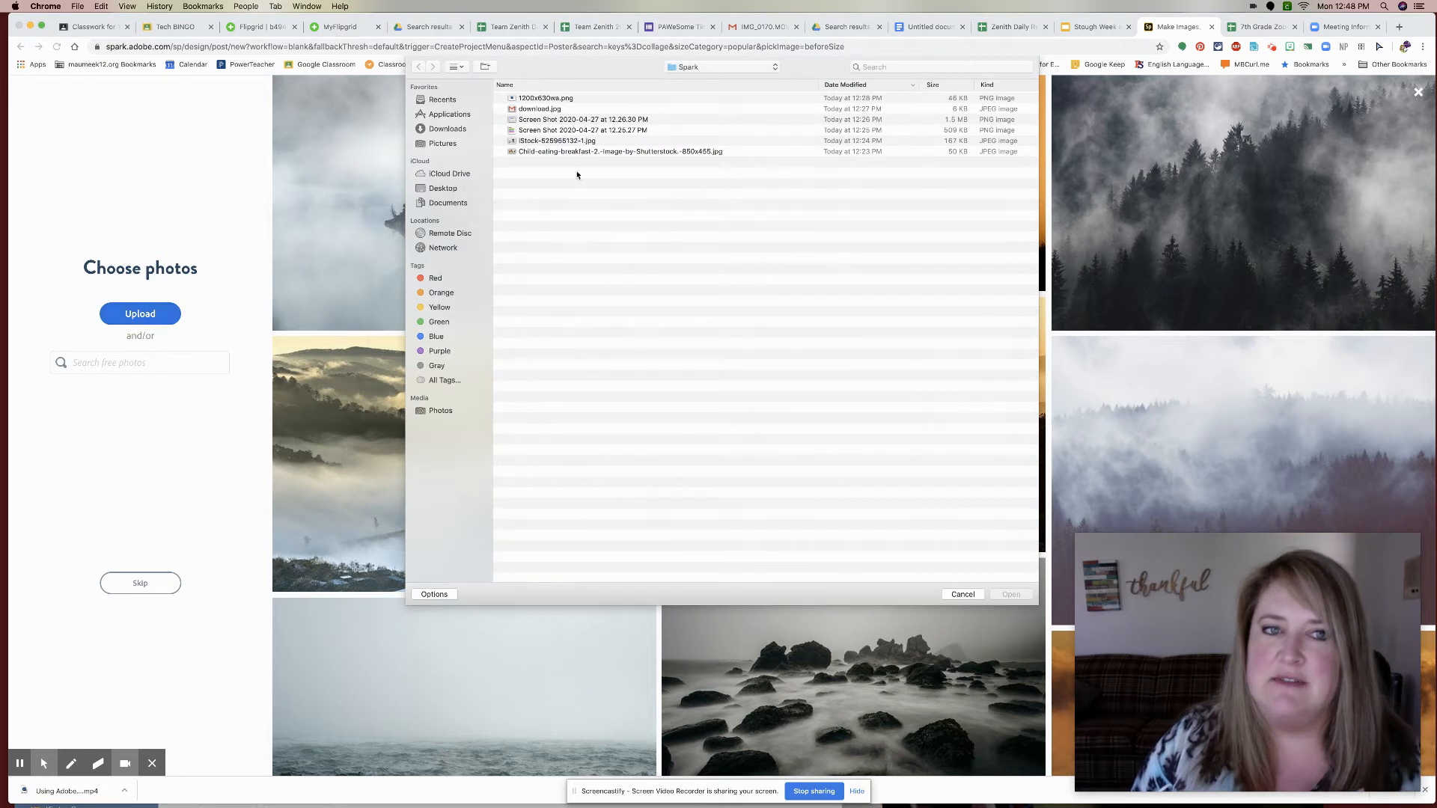
drag(576, 174, 483, 95)
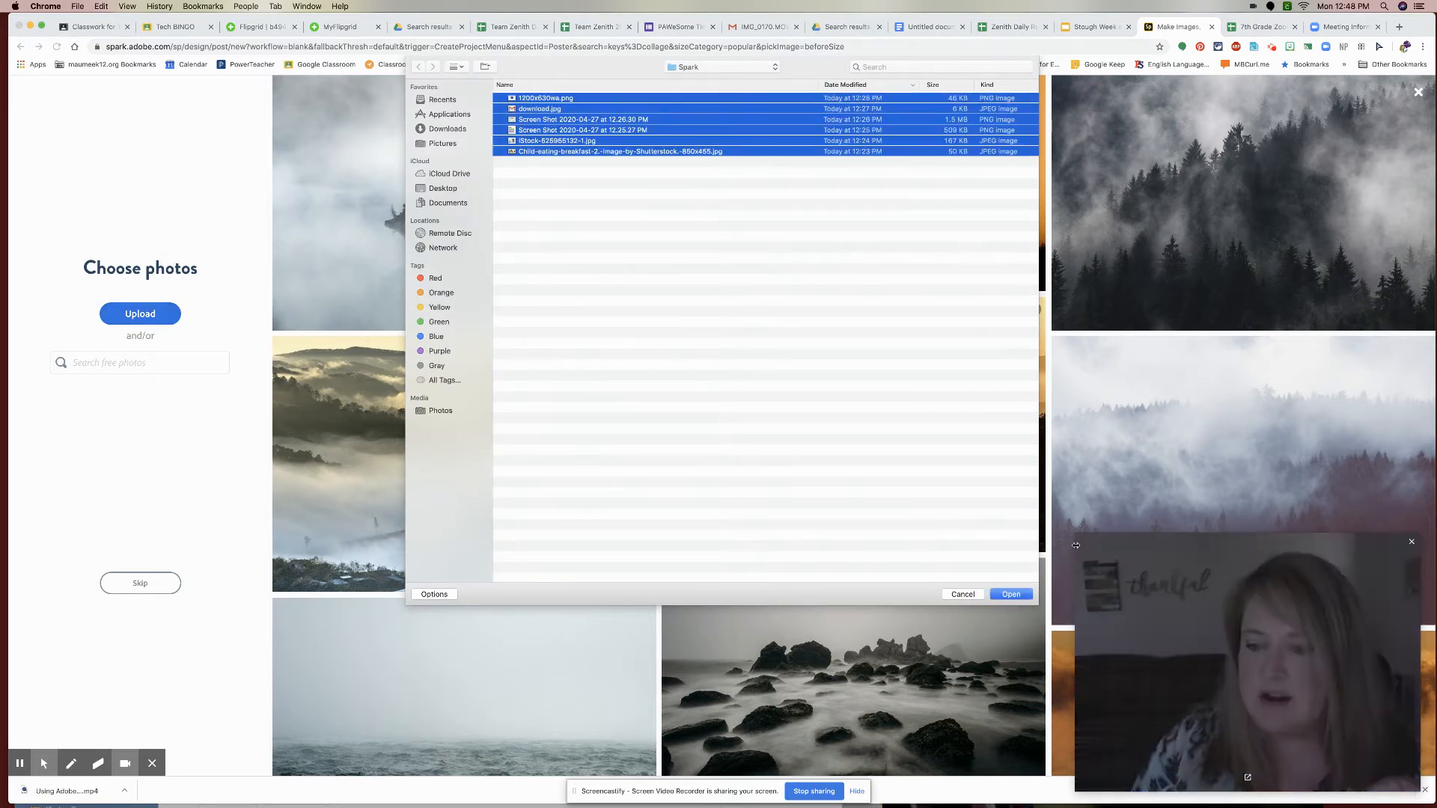
click(1012, 594)
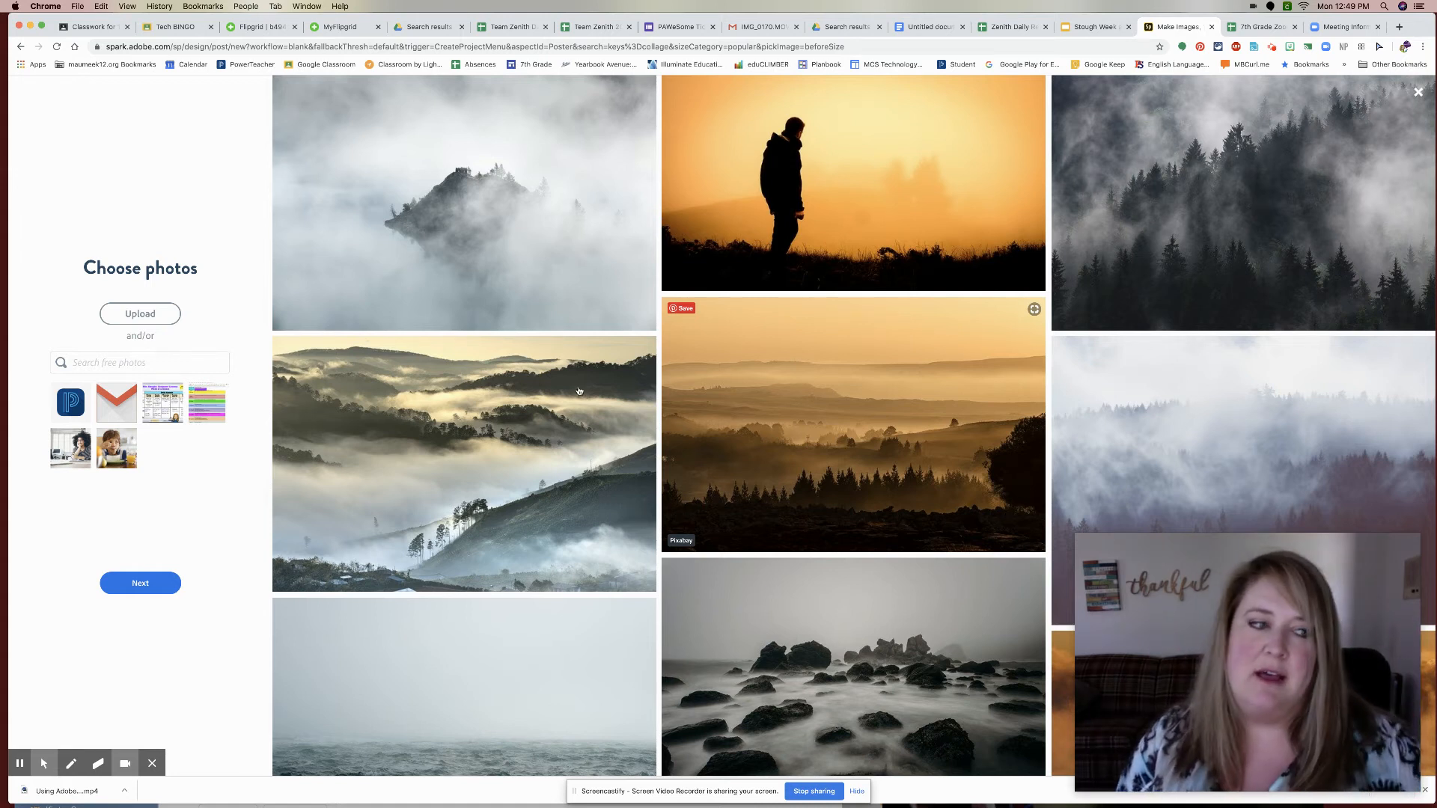
Accept the chosen photos and create the collage in the 11 x 17 in Poster size
click(140, 583)
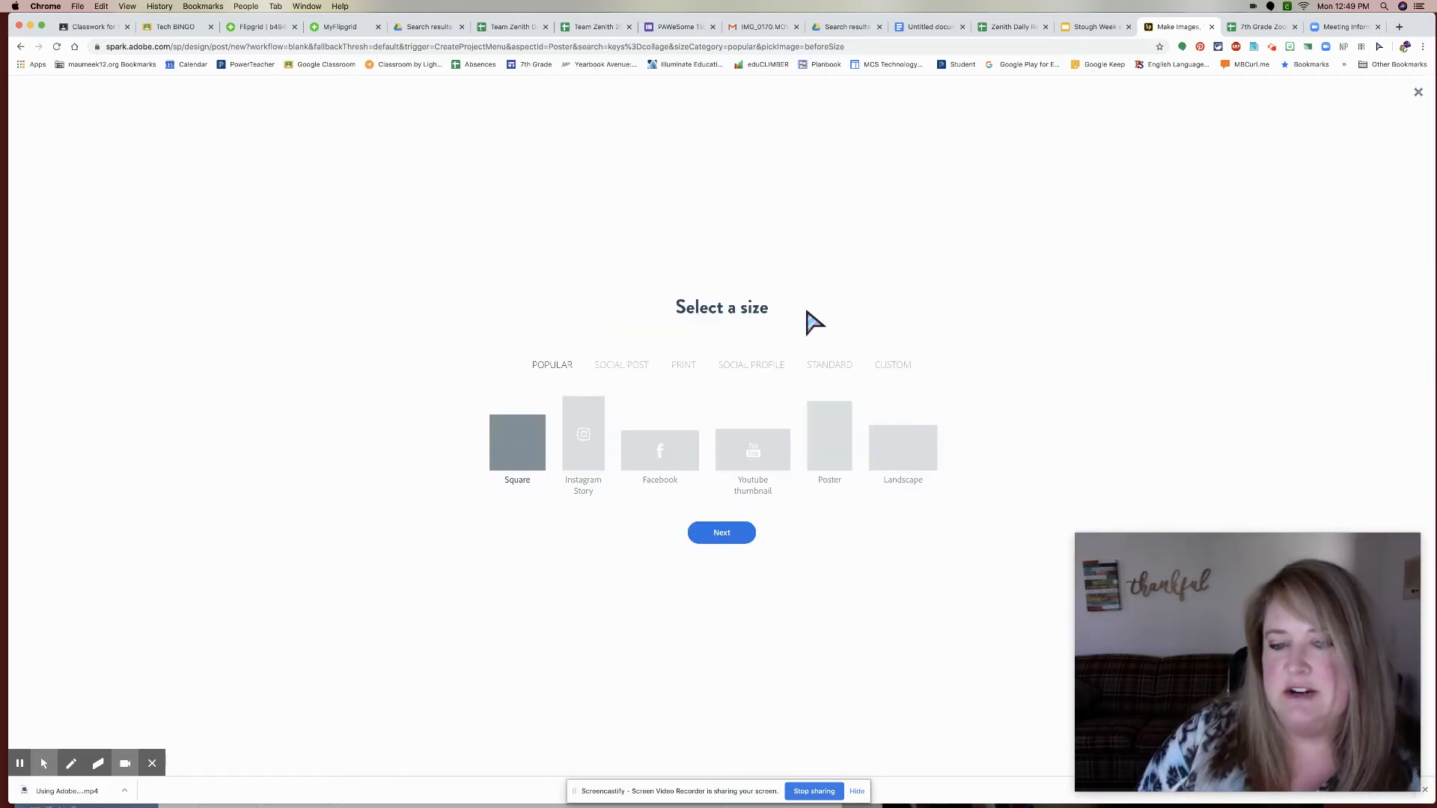
click(835, 458)
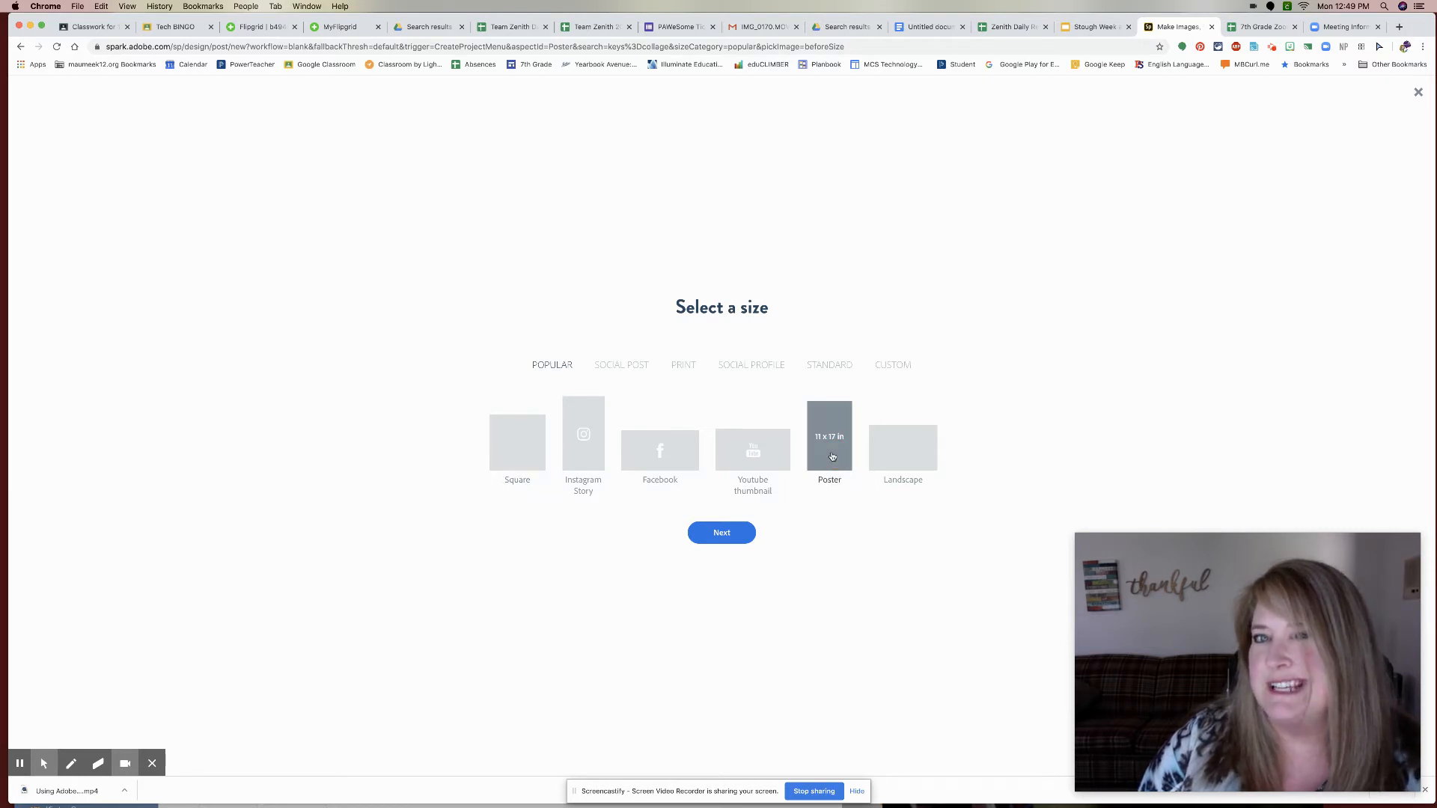
click(721, 533)
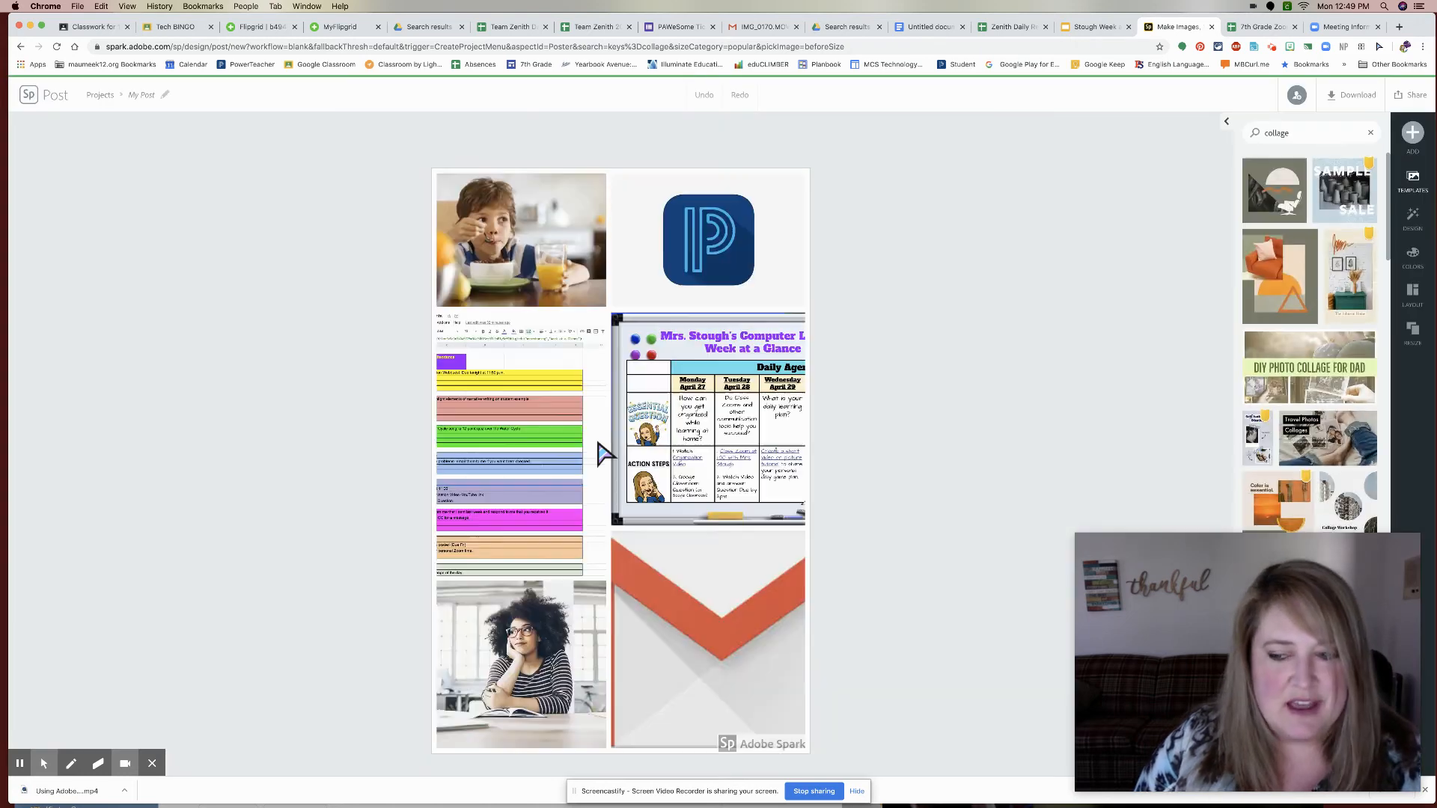
Rearrange the collage photos so the breakfast photo is upper right, the colored schedule upper left and the P logo below the schedule
click(543, 262)
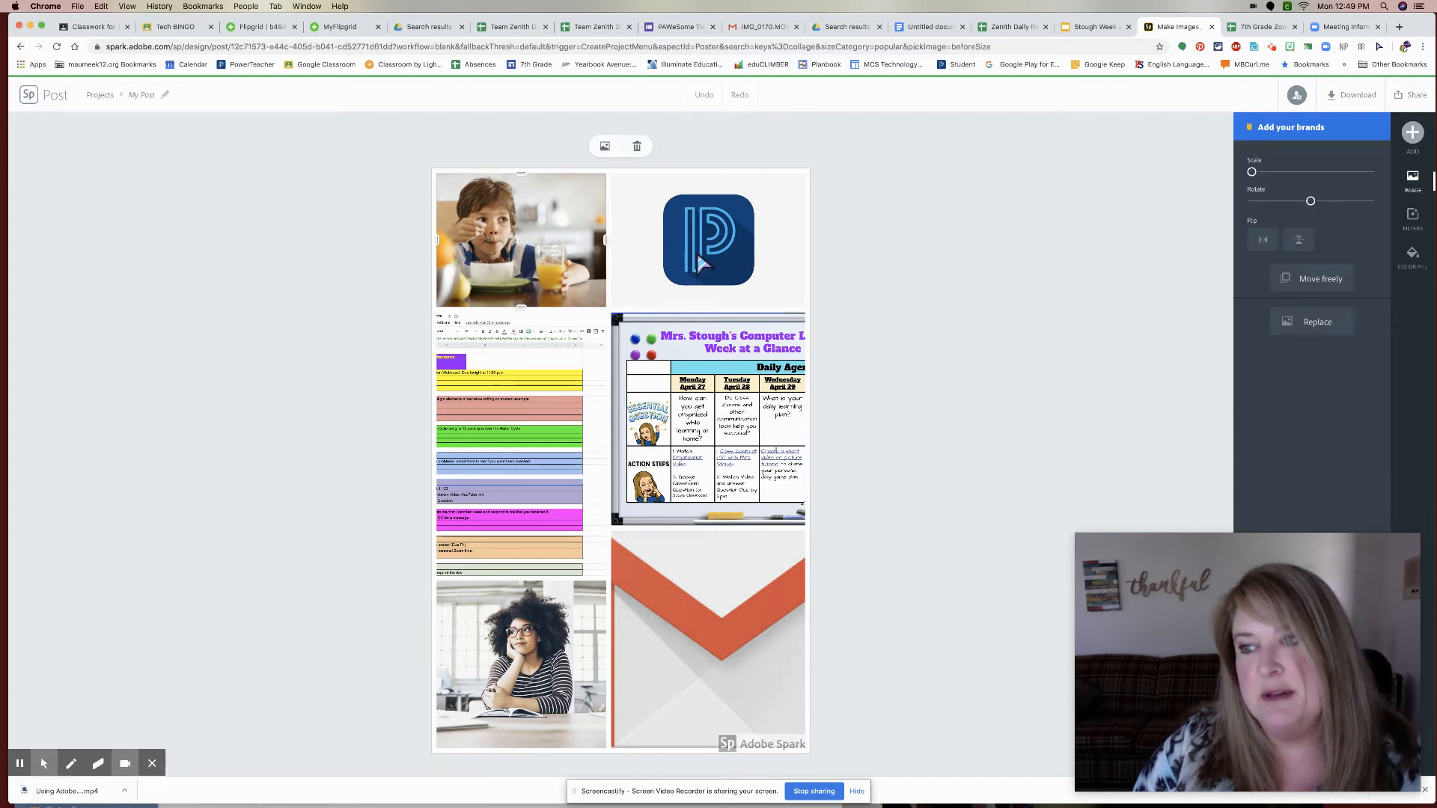
drag(700, 262, 587, 282)
click(530, 285)
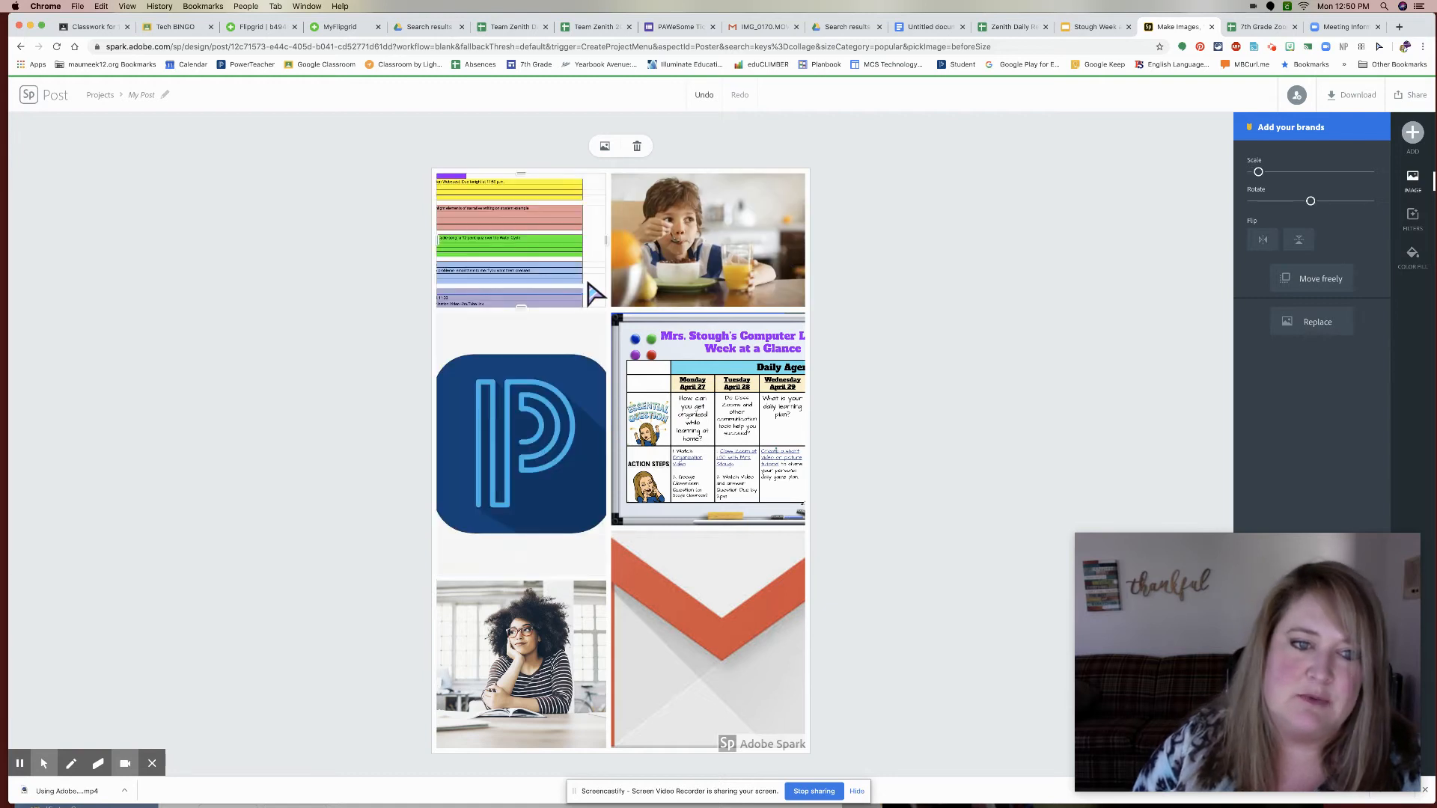
double_click(512, 264)
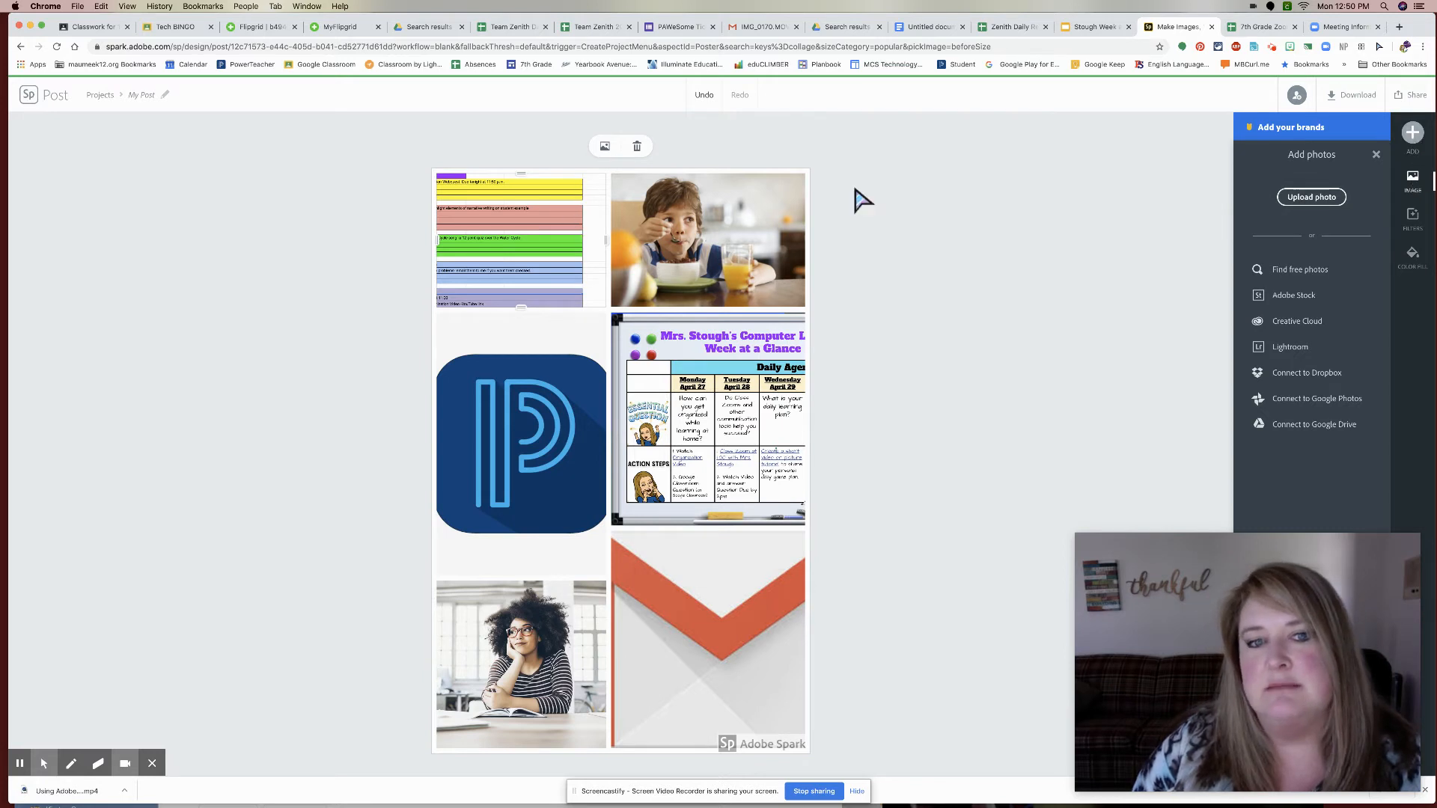
Enlarge the breakfast photo slightly within its cell and rotate it a little
click(733, 225)
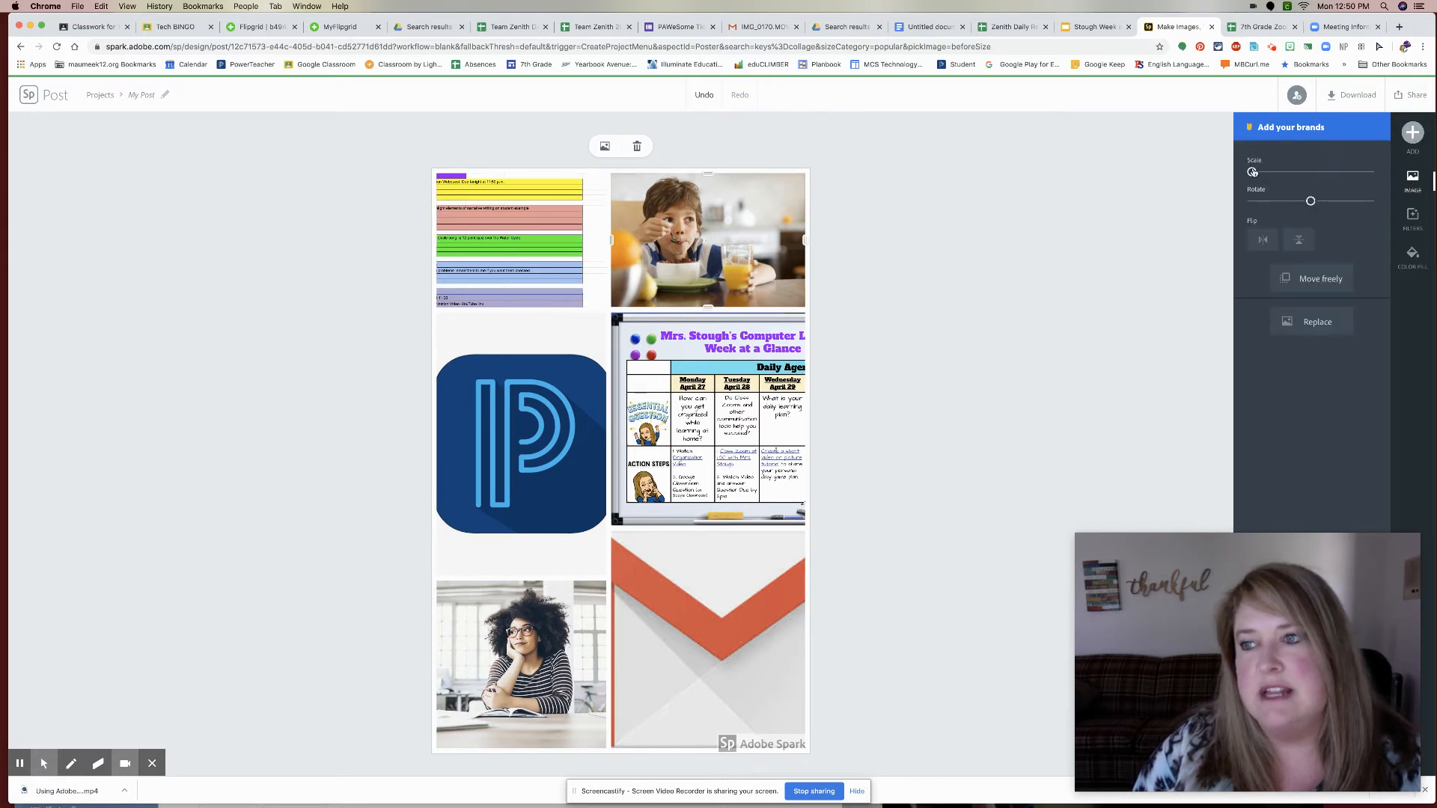
drag(1310, 201, 1228, 176)
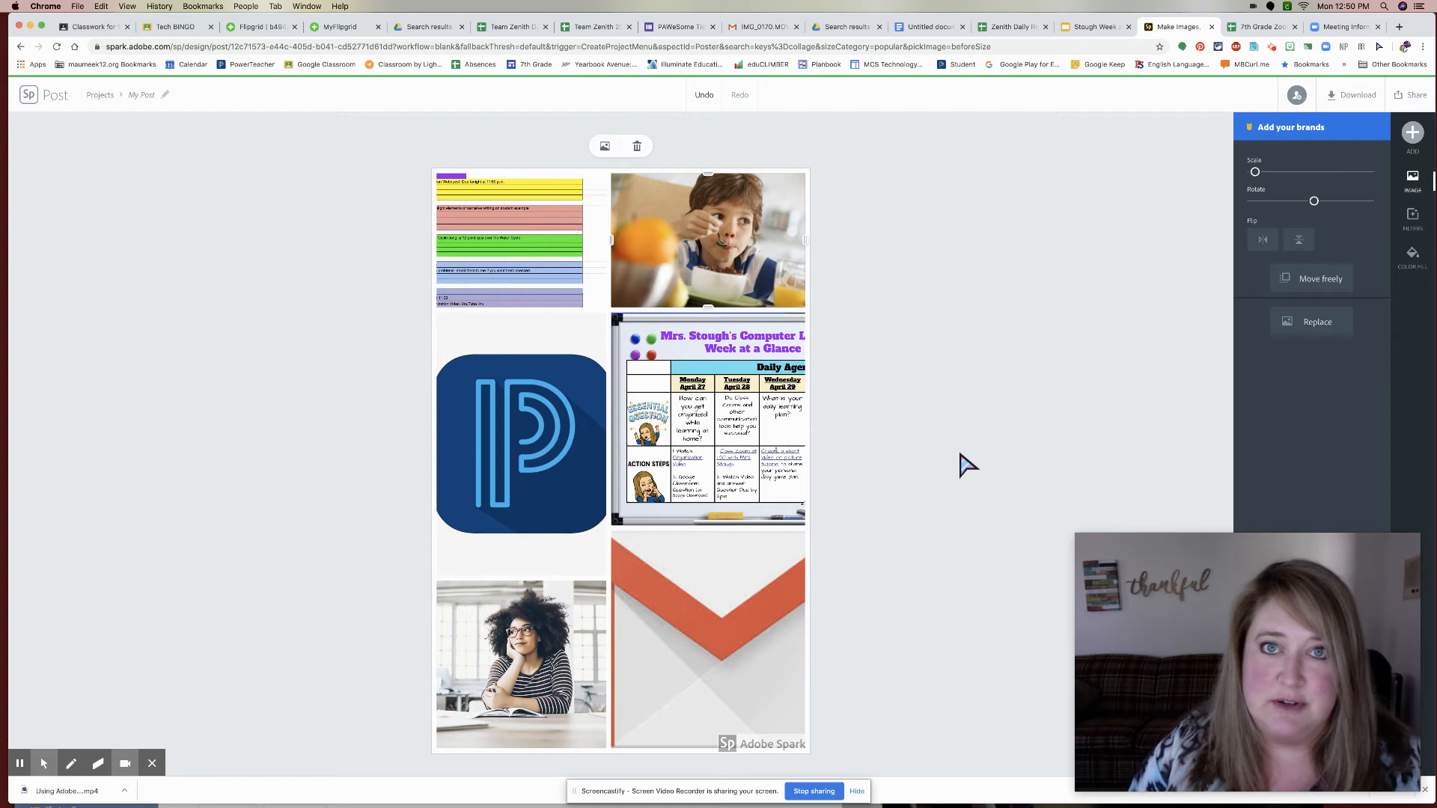
Add the round "Good Morning!" text template to the collage and move it toward the colored schedule photo
click(1413, 135)
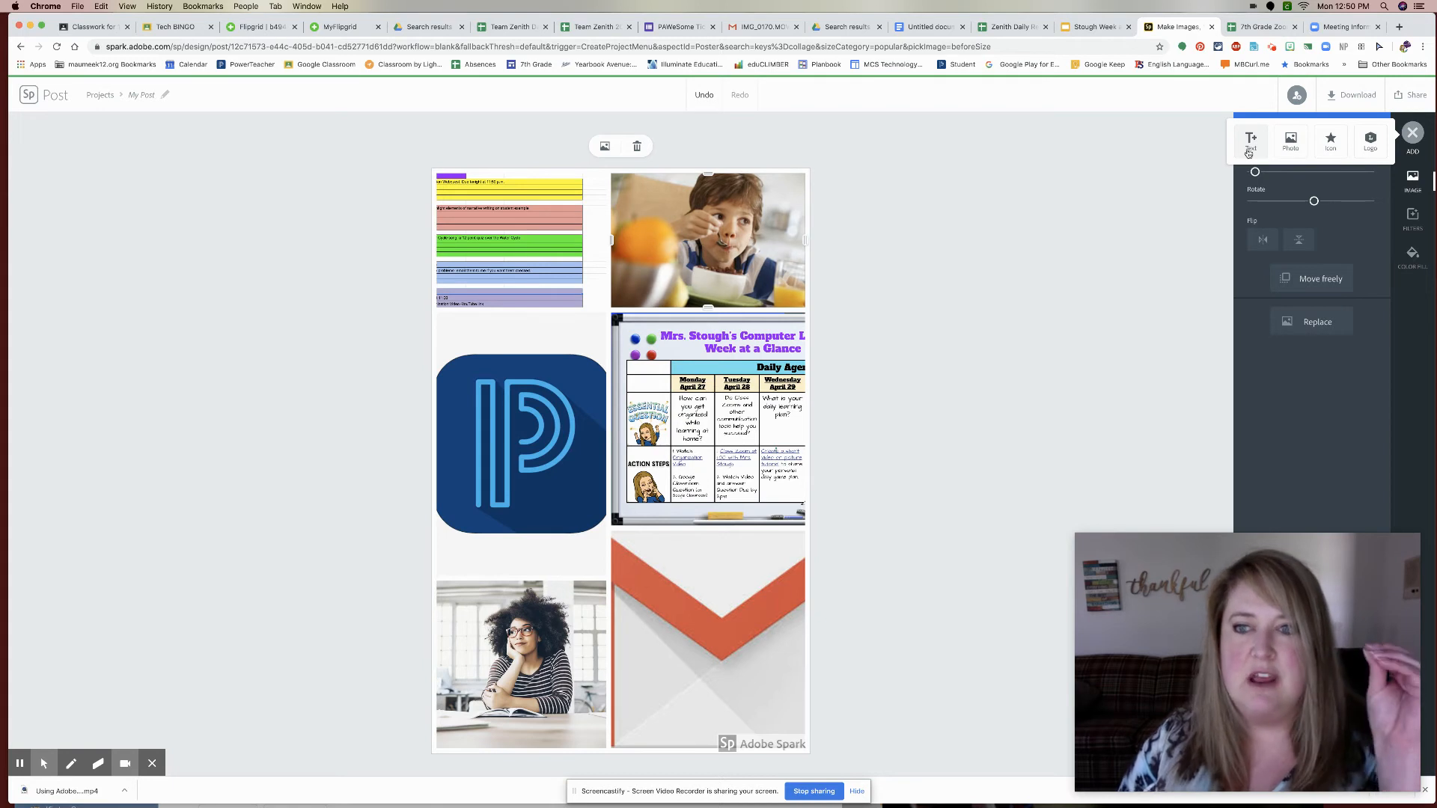
click(1249, 148)
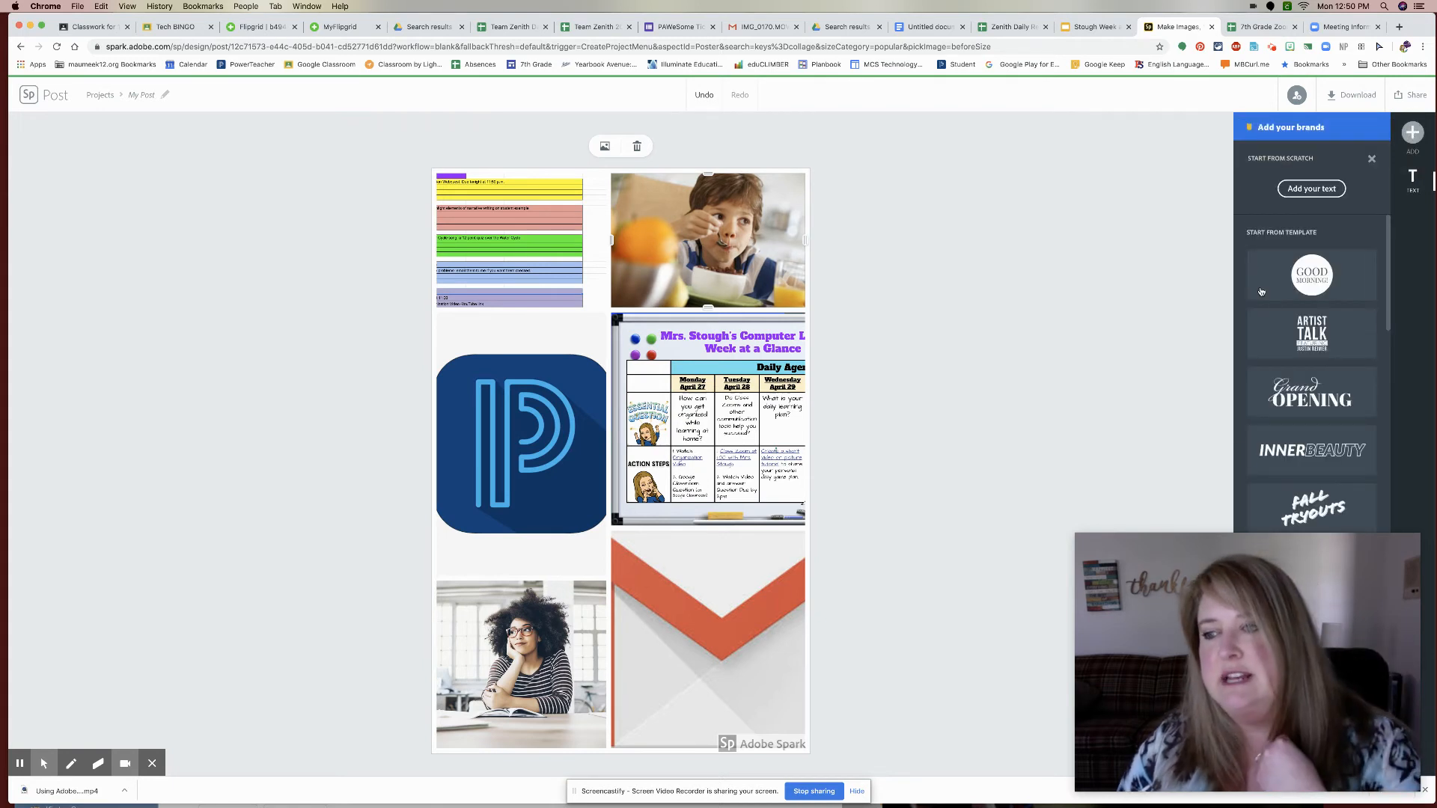
drag(1198, 553, 946, 550)
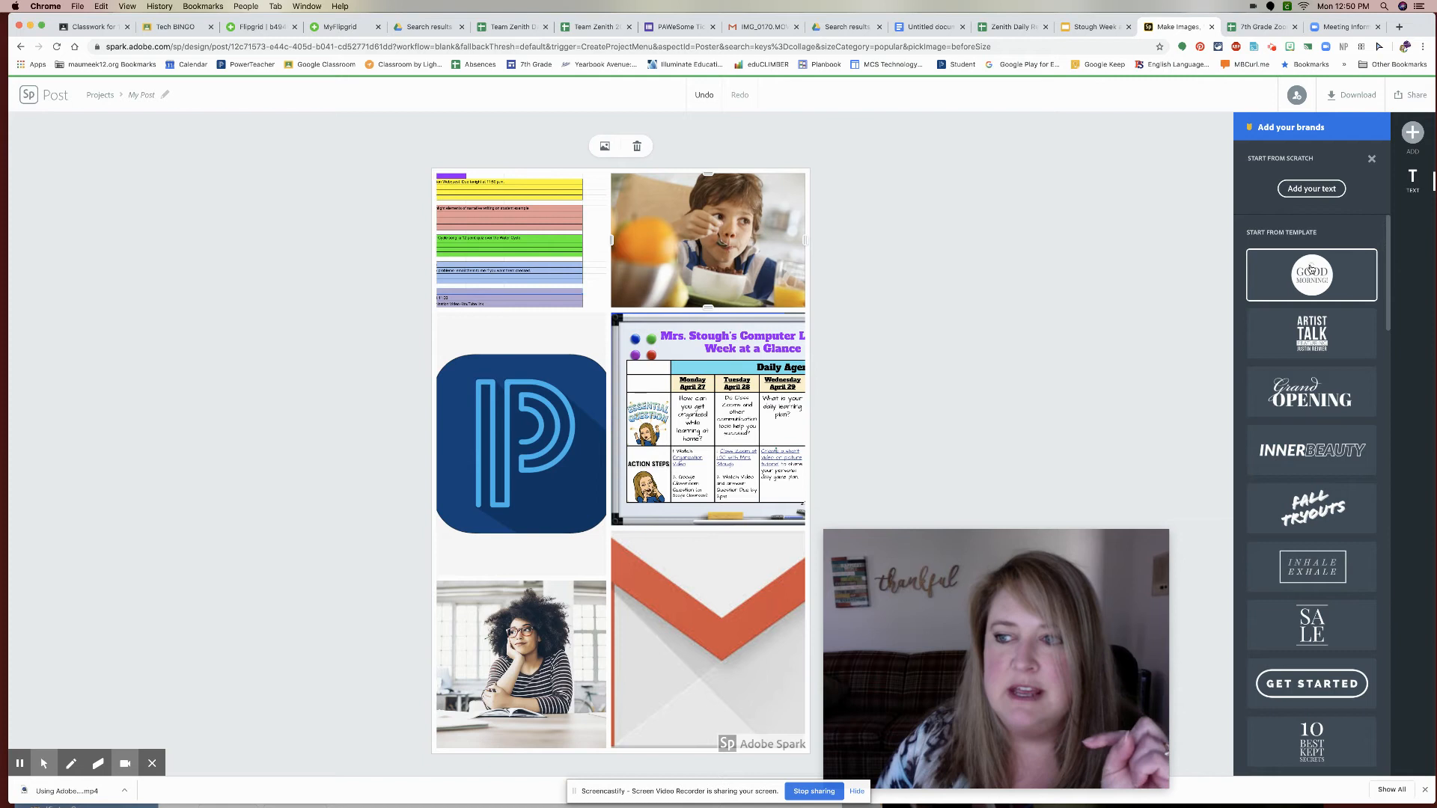
click(1310, 271)
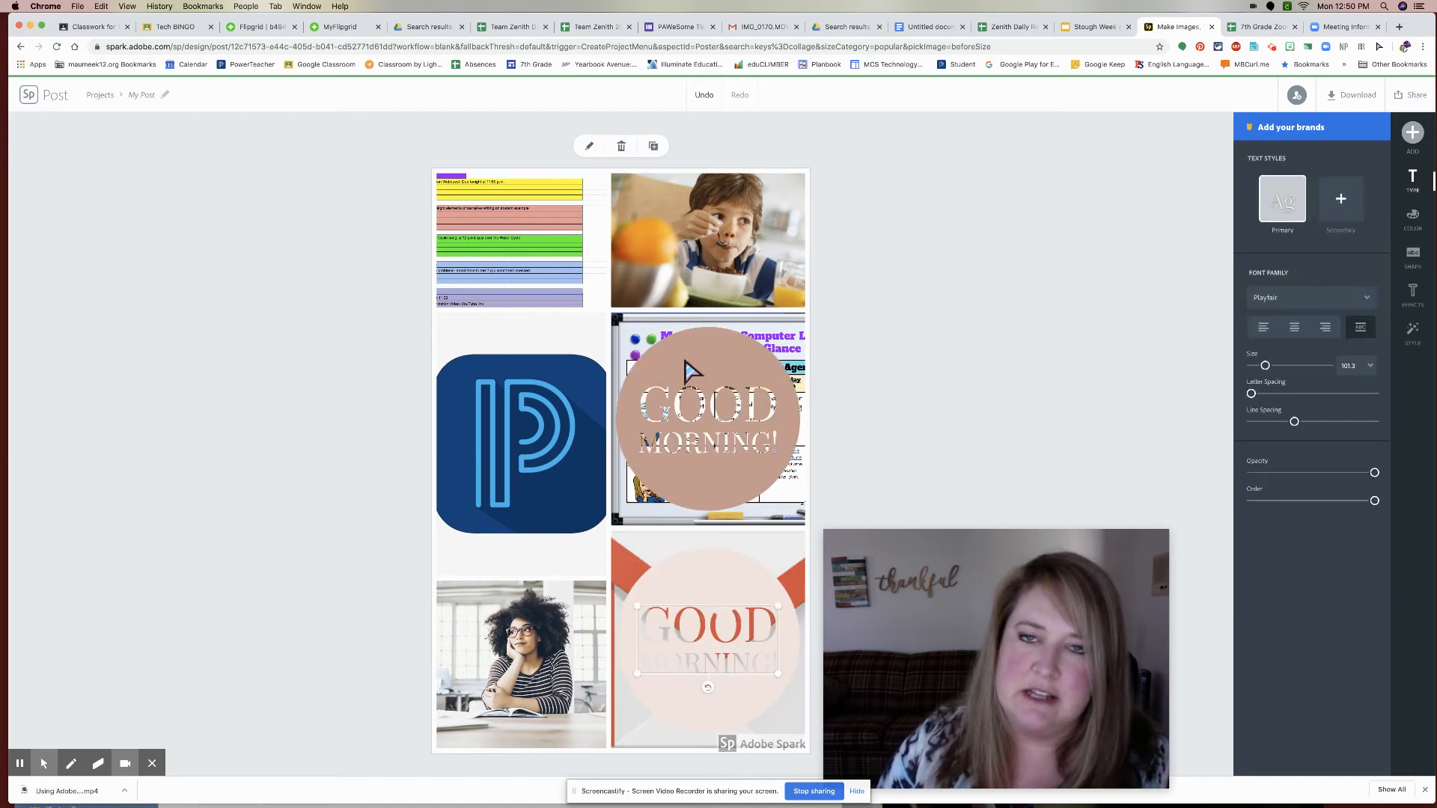
drag(712, 372, 547, 288)
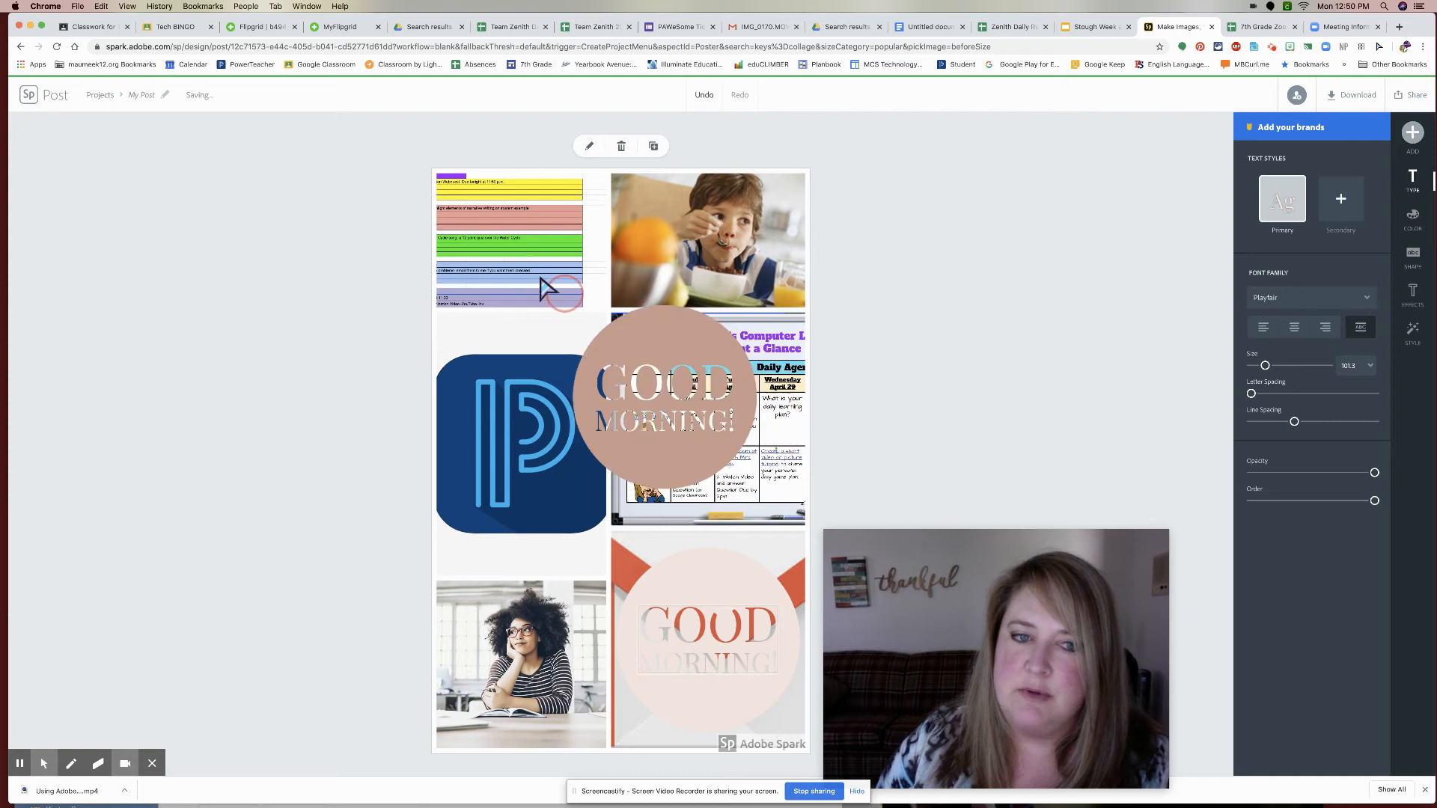
Replace the text of the moved "Good Morning!" badge with "1st Step, Healthy Breakfast"
double_click(574, 374)
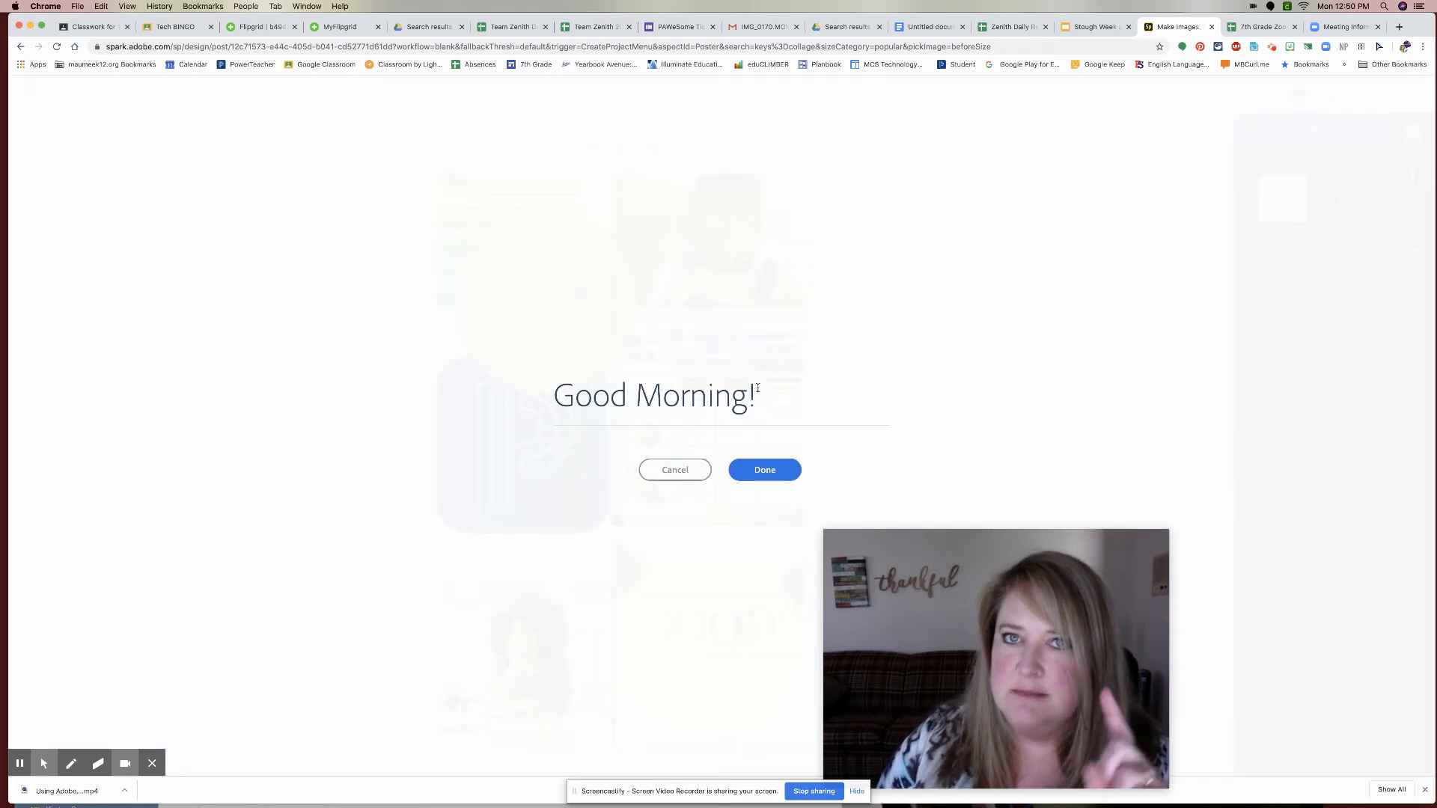
drag(771, 392, 559, 390)
text(1st Step)
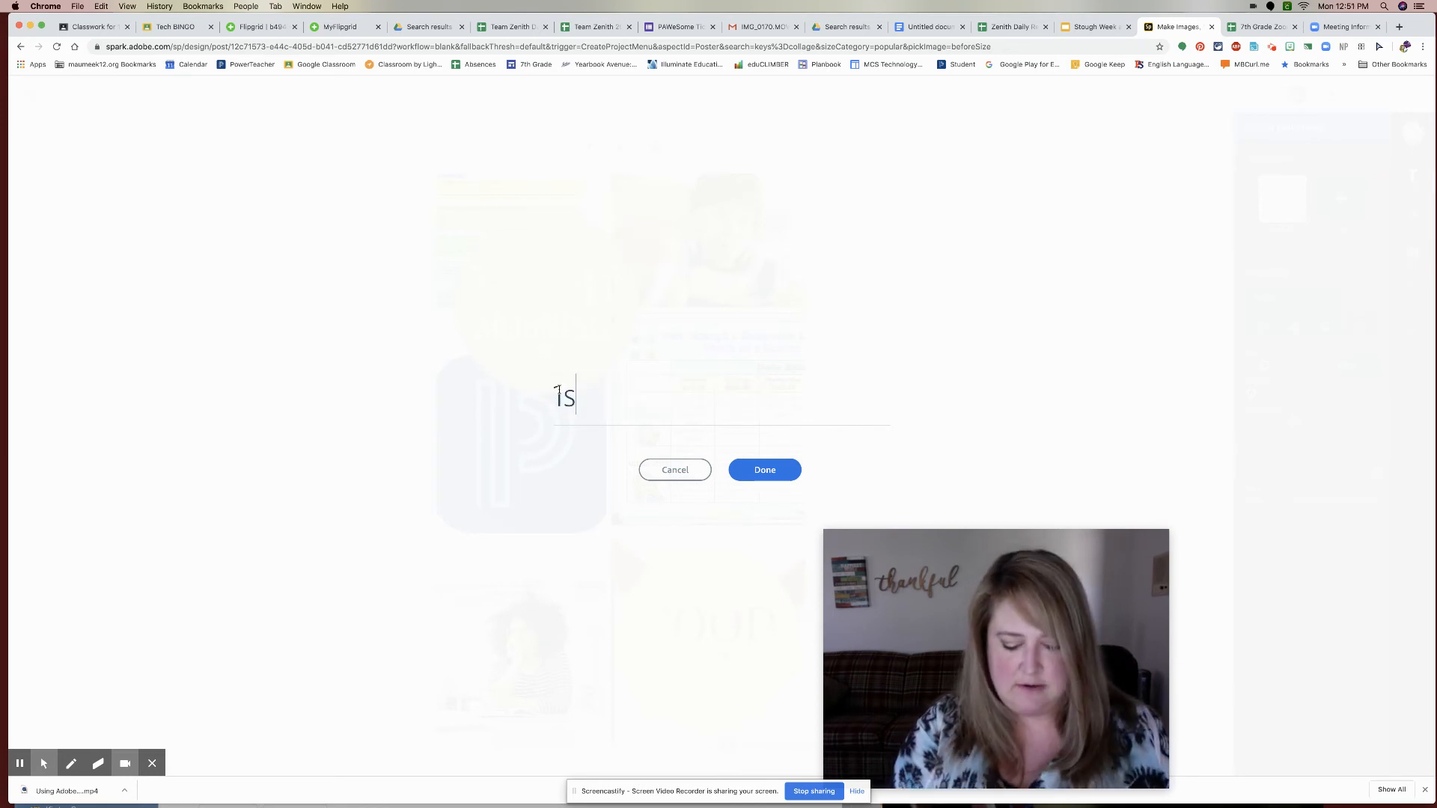
text(,)
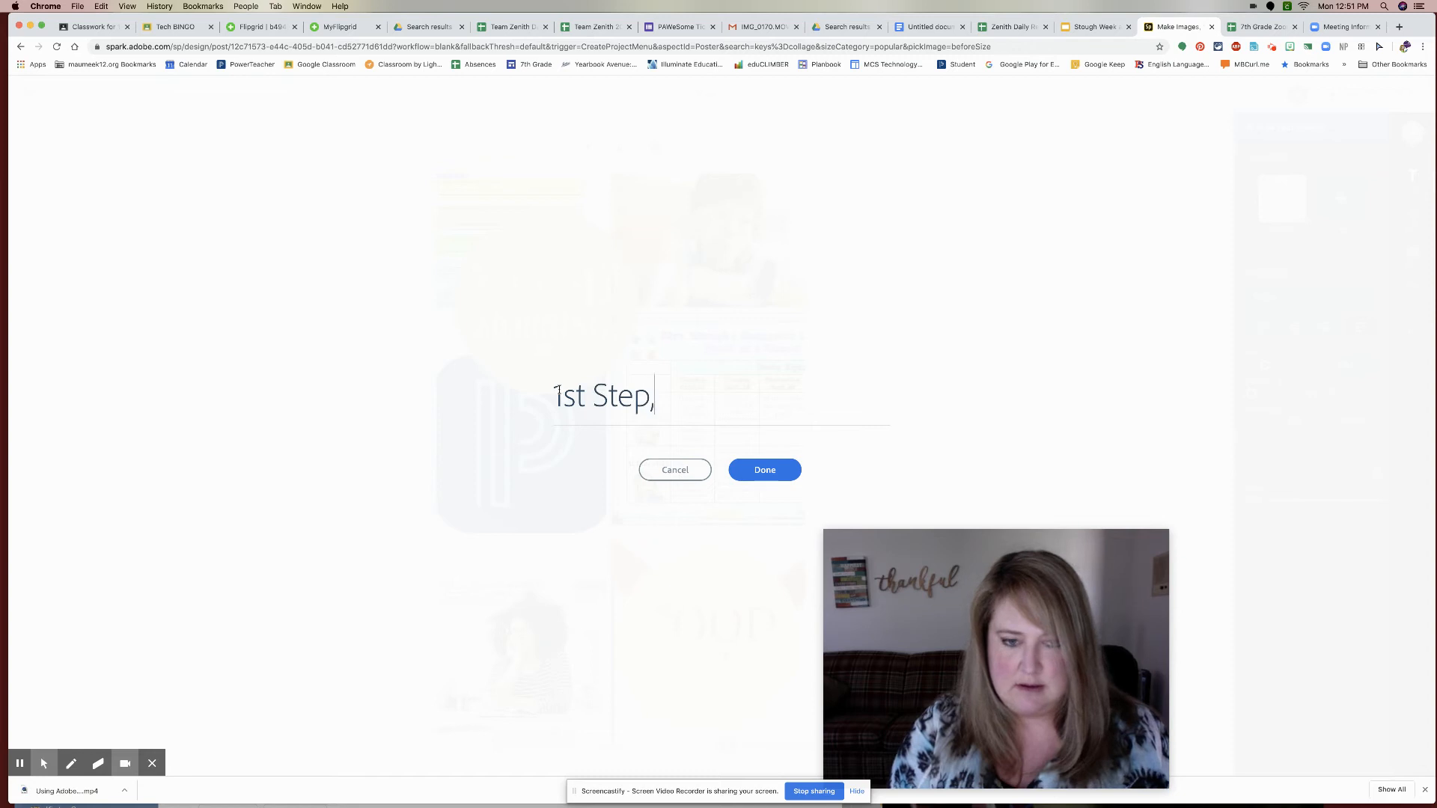
text( Healthy)
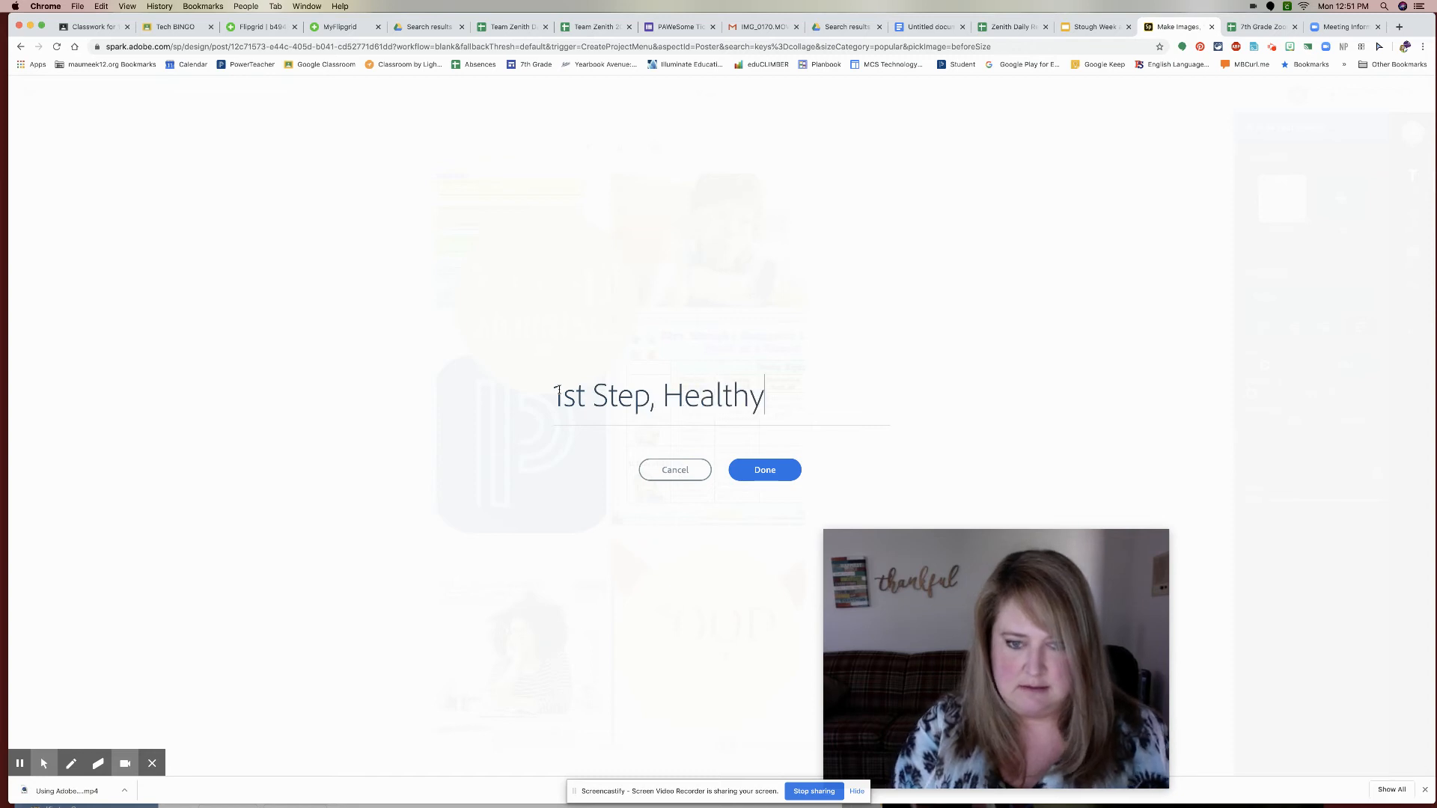
text( Breakfast)
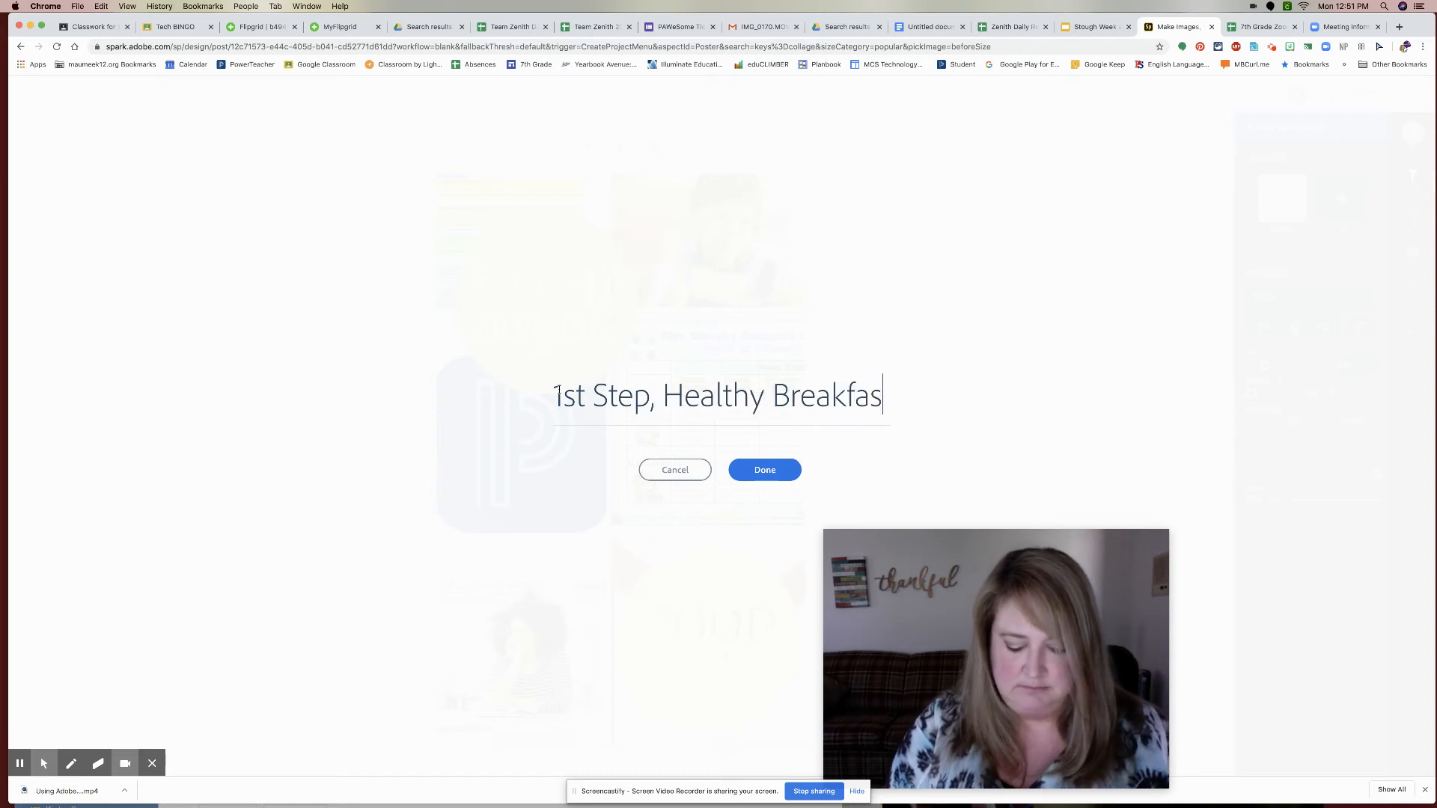
key(Return)
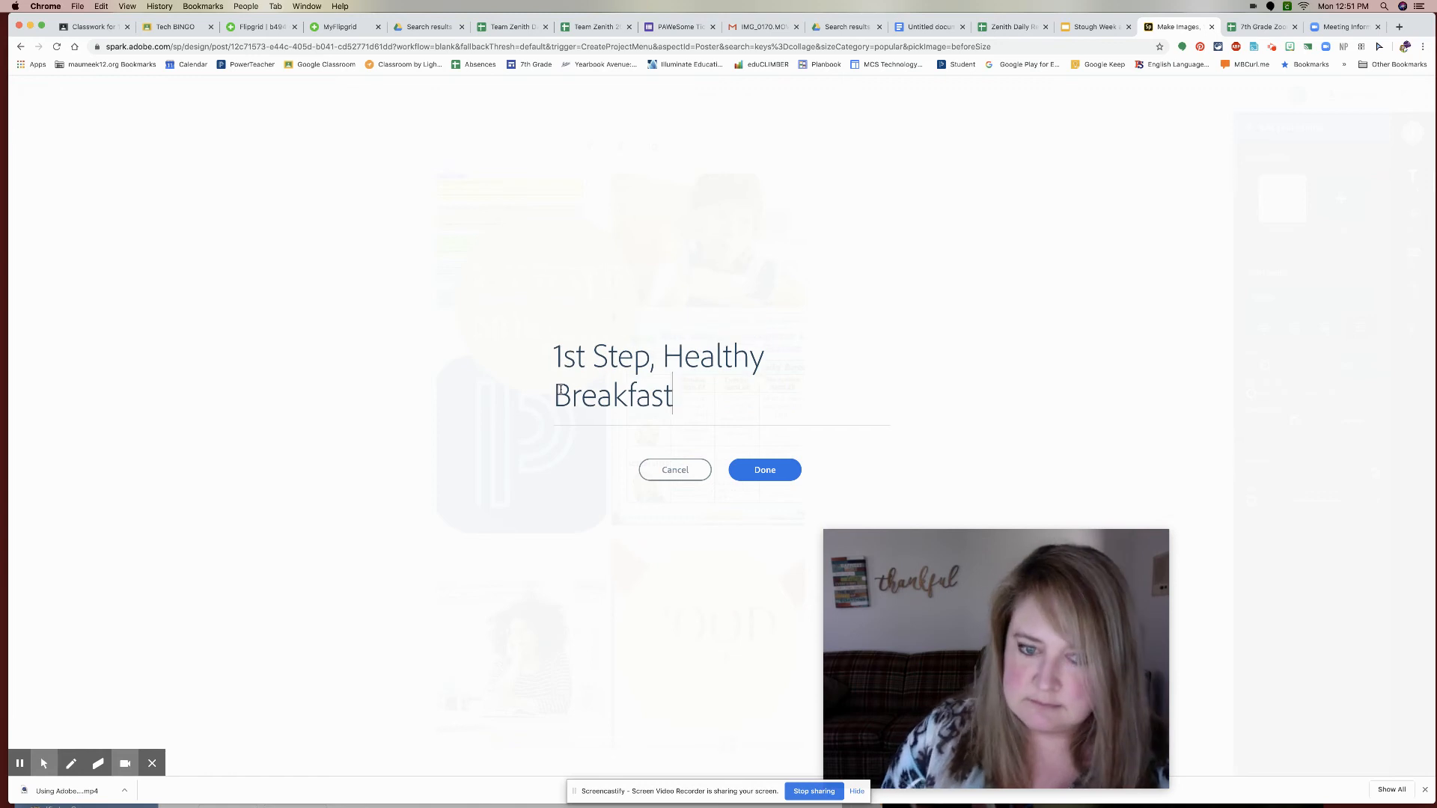
click(750, 469)
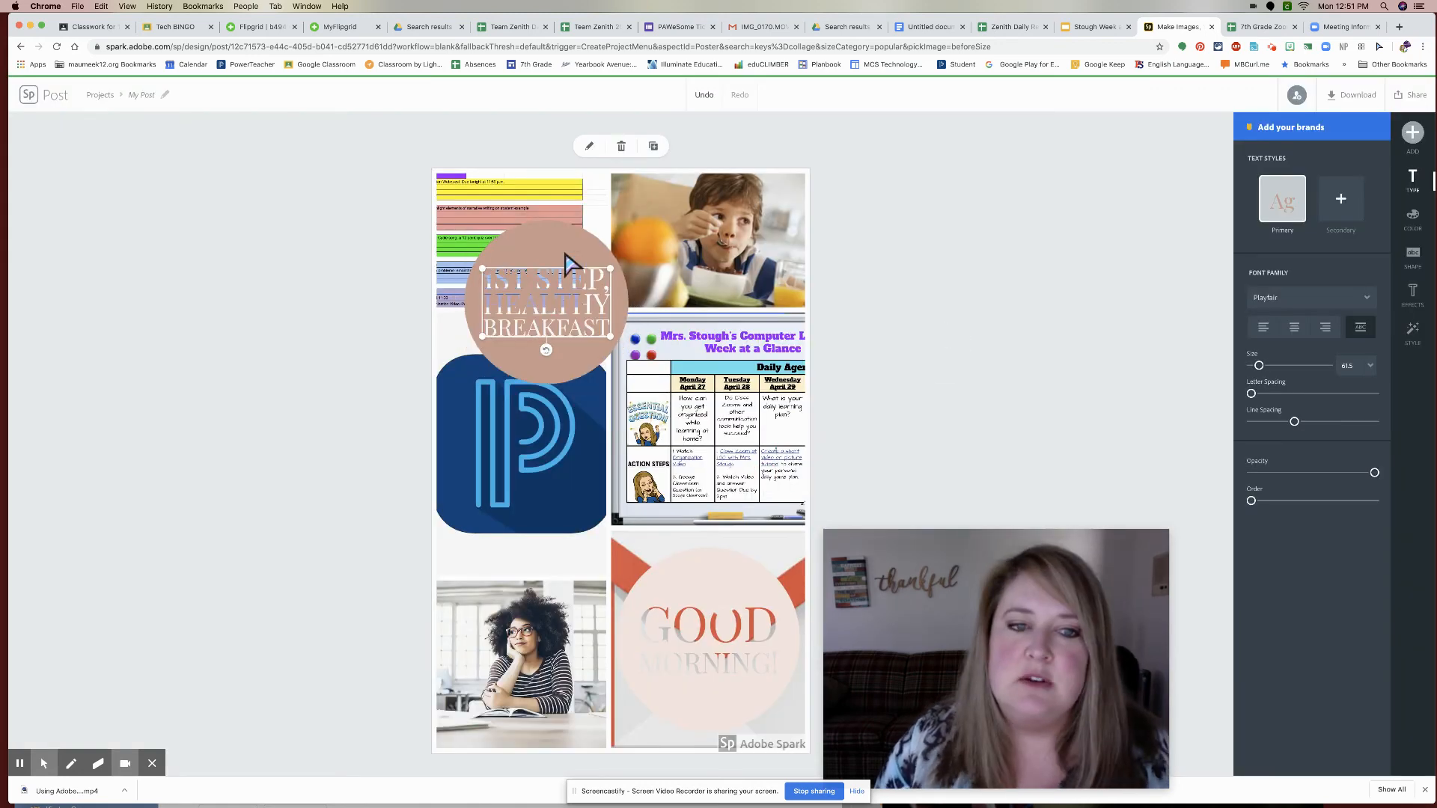
Shrink the "1st Step, Healthy Breakfast" badge onto the corner of the breakfast photo and color it purple
mouse_move(611, 336)
mouse_down()
mouse_move(544, 300)
mouse_move(637, 234)
mouse_move(659, 196)
mouse_up()
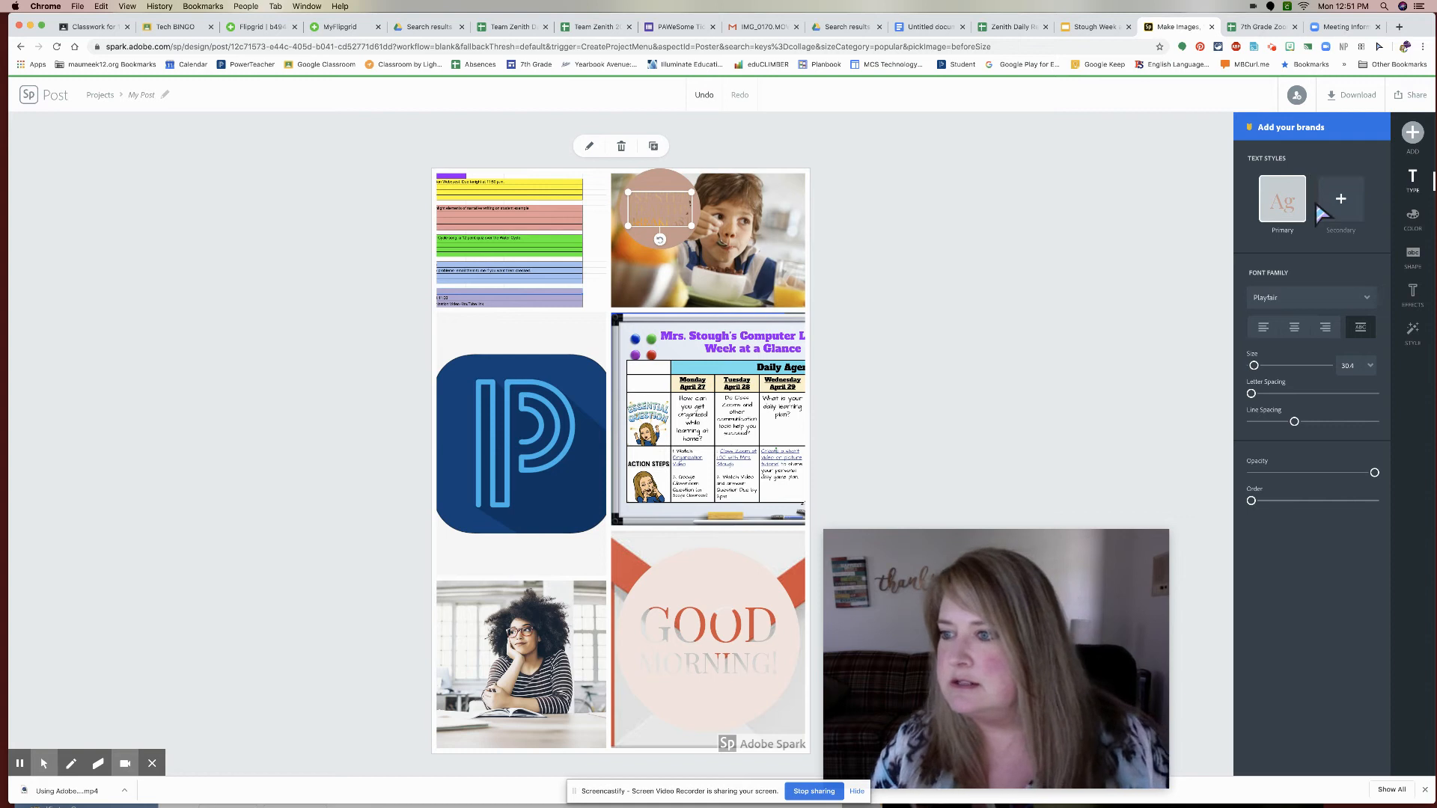
click(1414, 216)
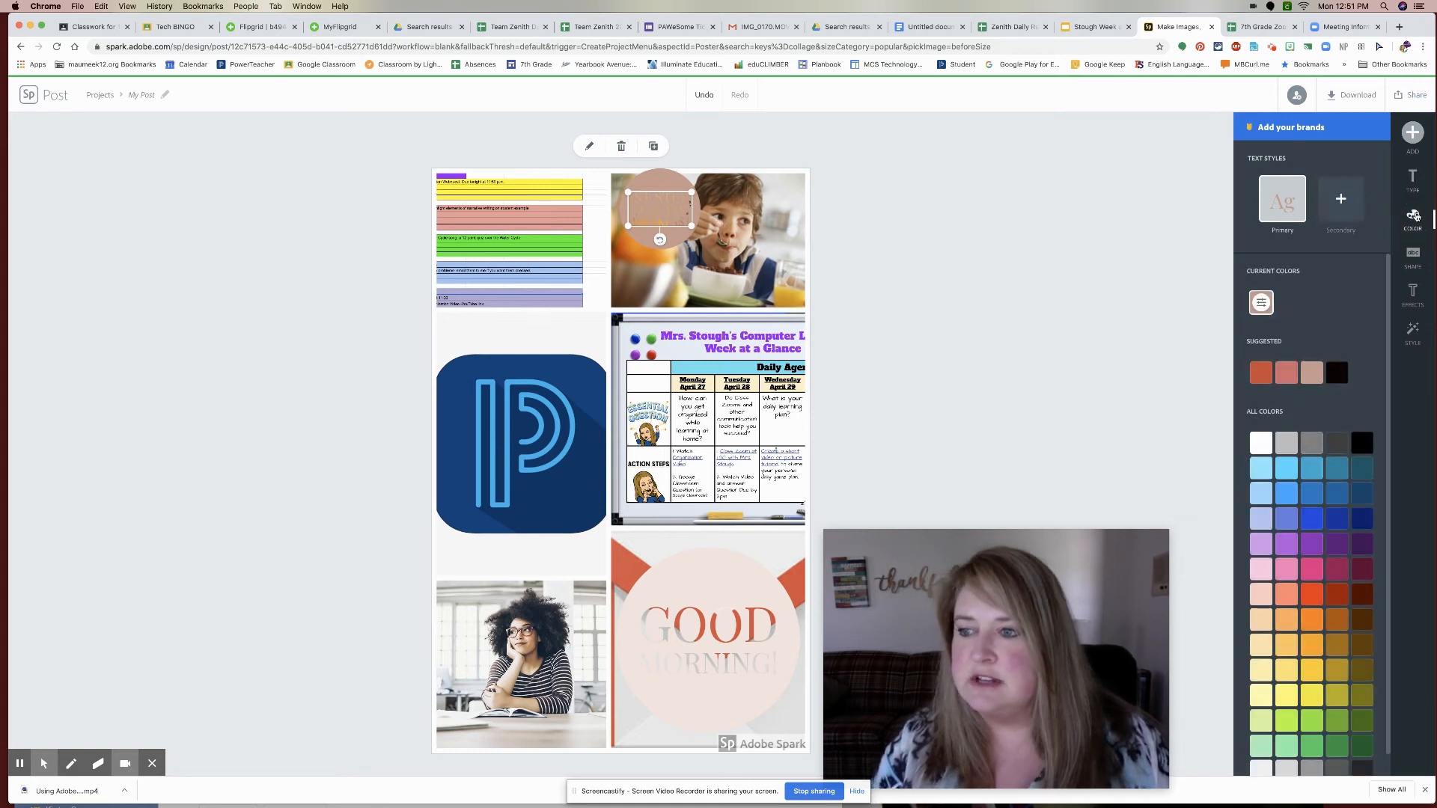
click(1314, 469)
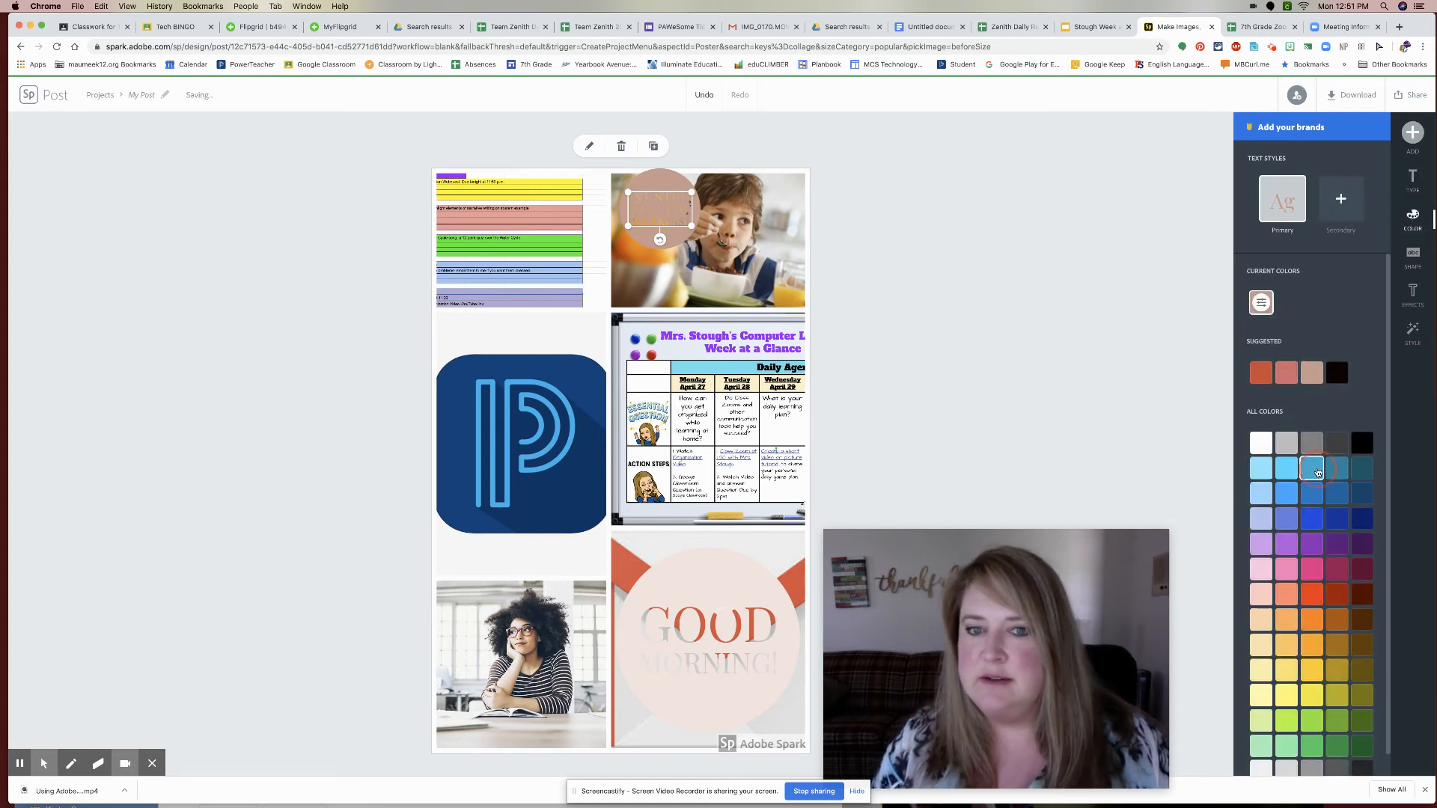
click(1312, 544)
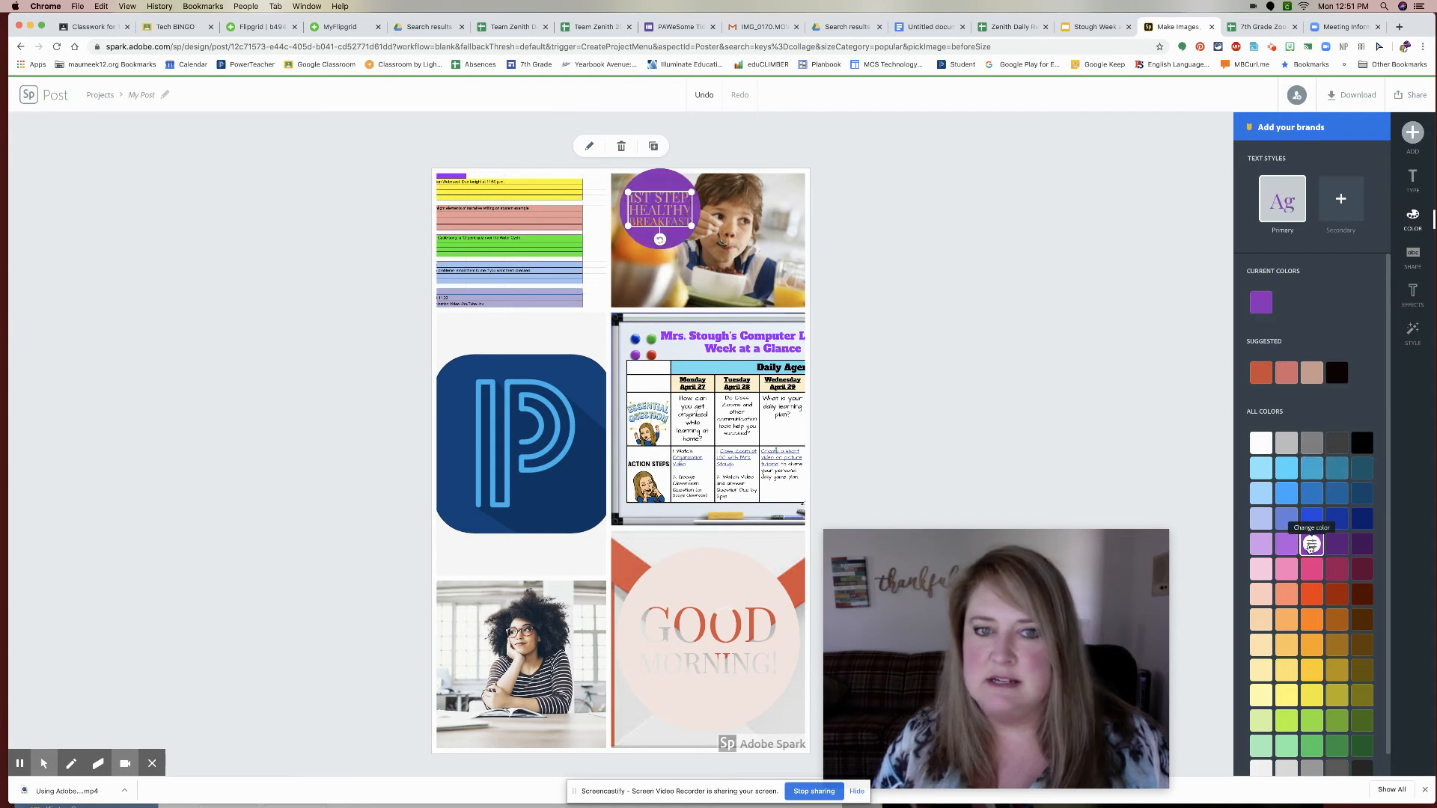
click(852, 219)
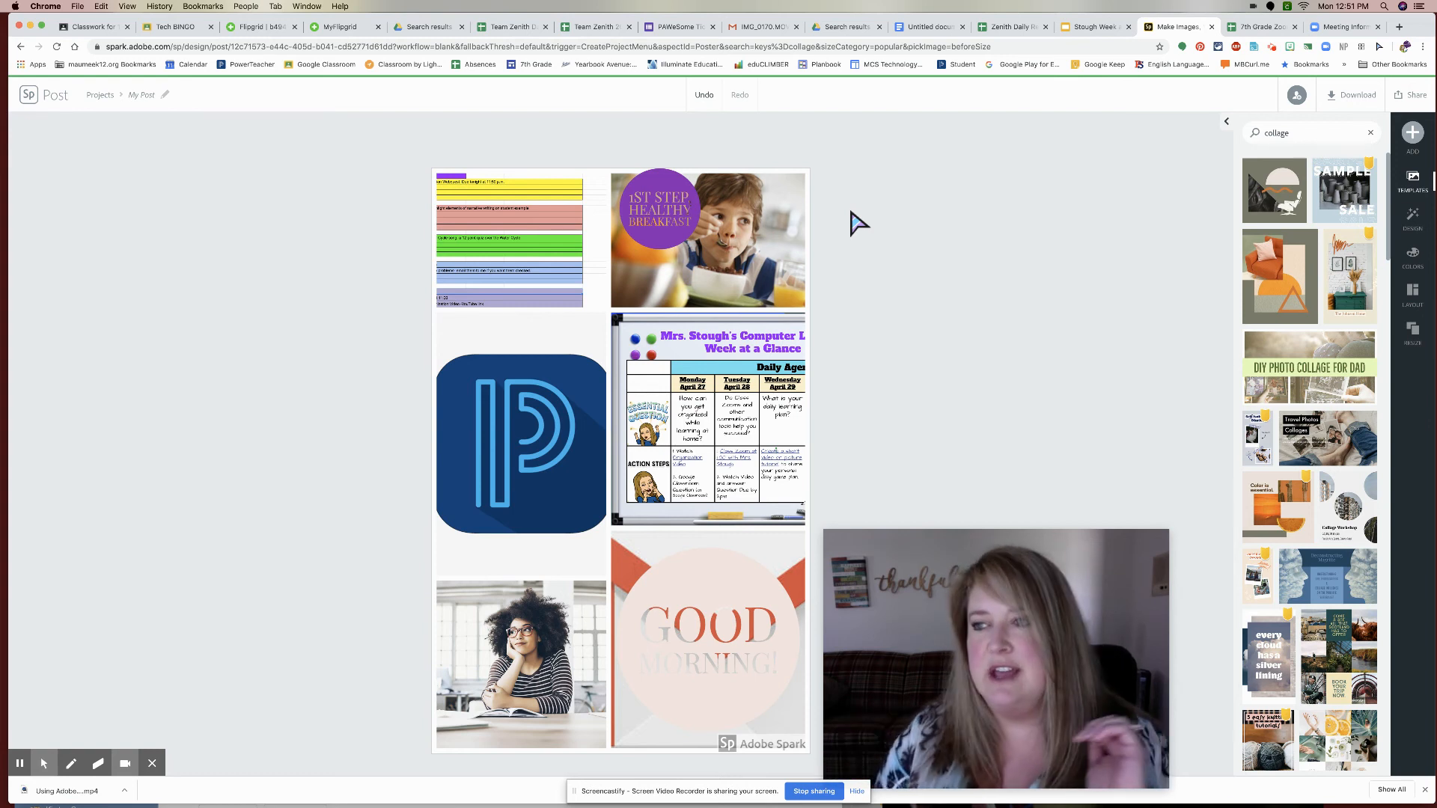
Download the finished collage as a PNG file
click(1359, 96)
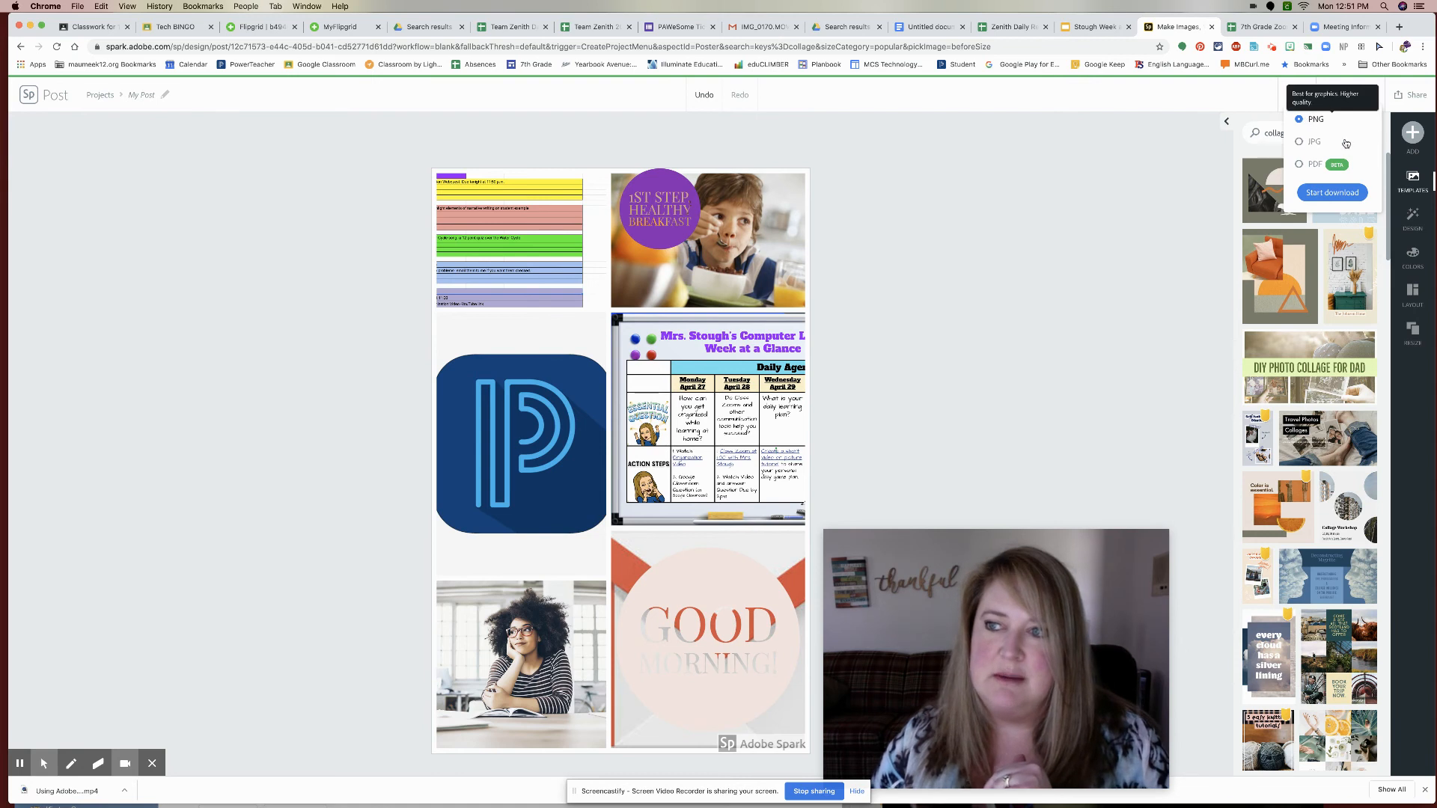
click(1333, 194)
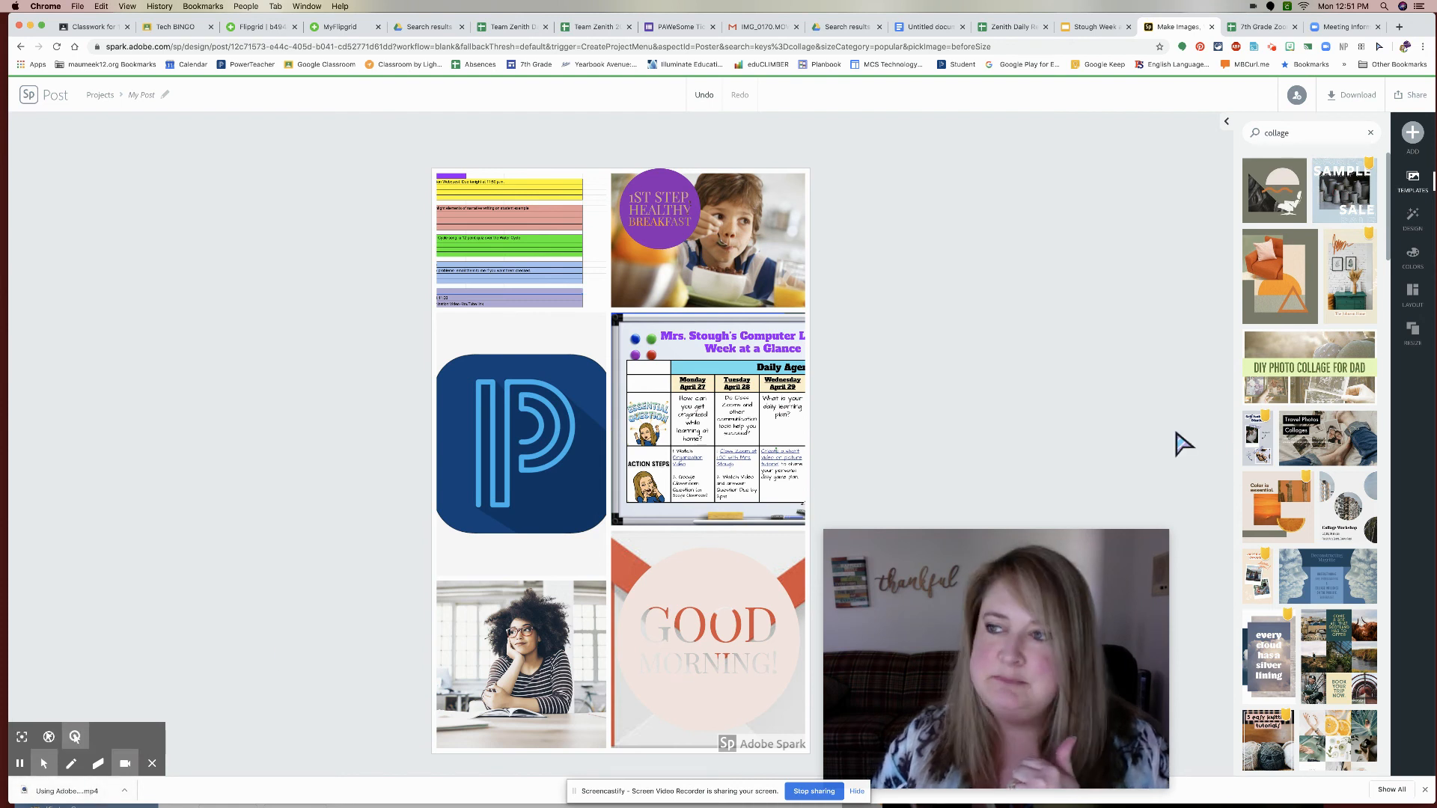
View the dialog for inviting people to the post, then close it without inviting anyone
click(1415, 96)
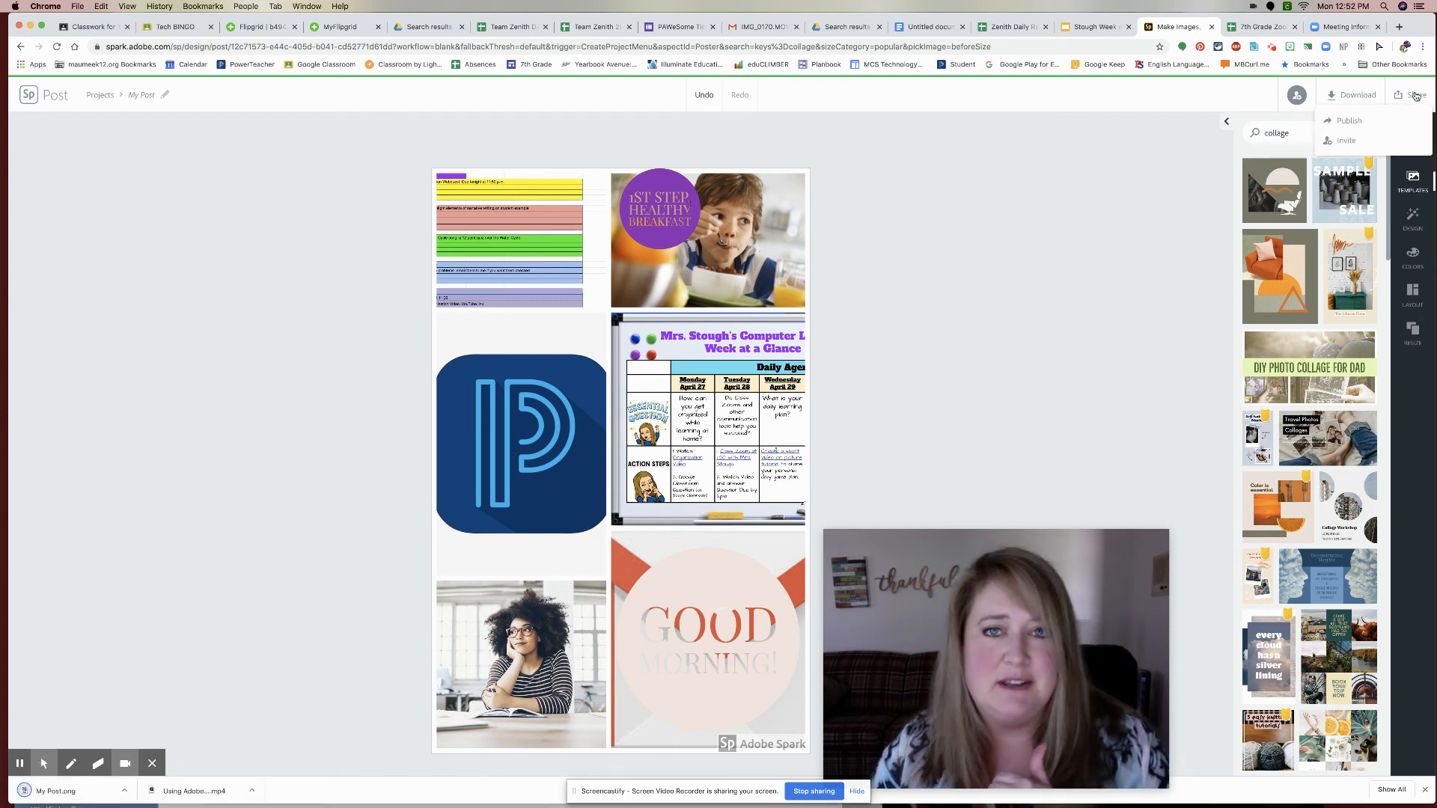
click(1343, 142)
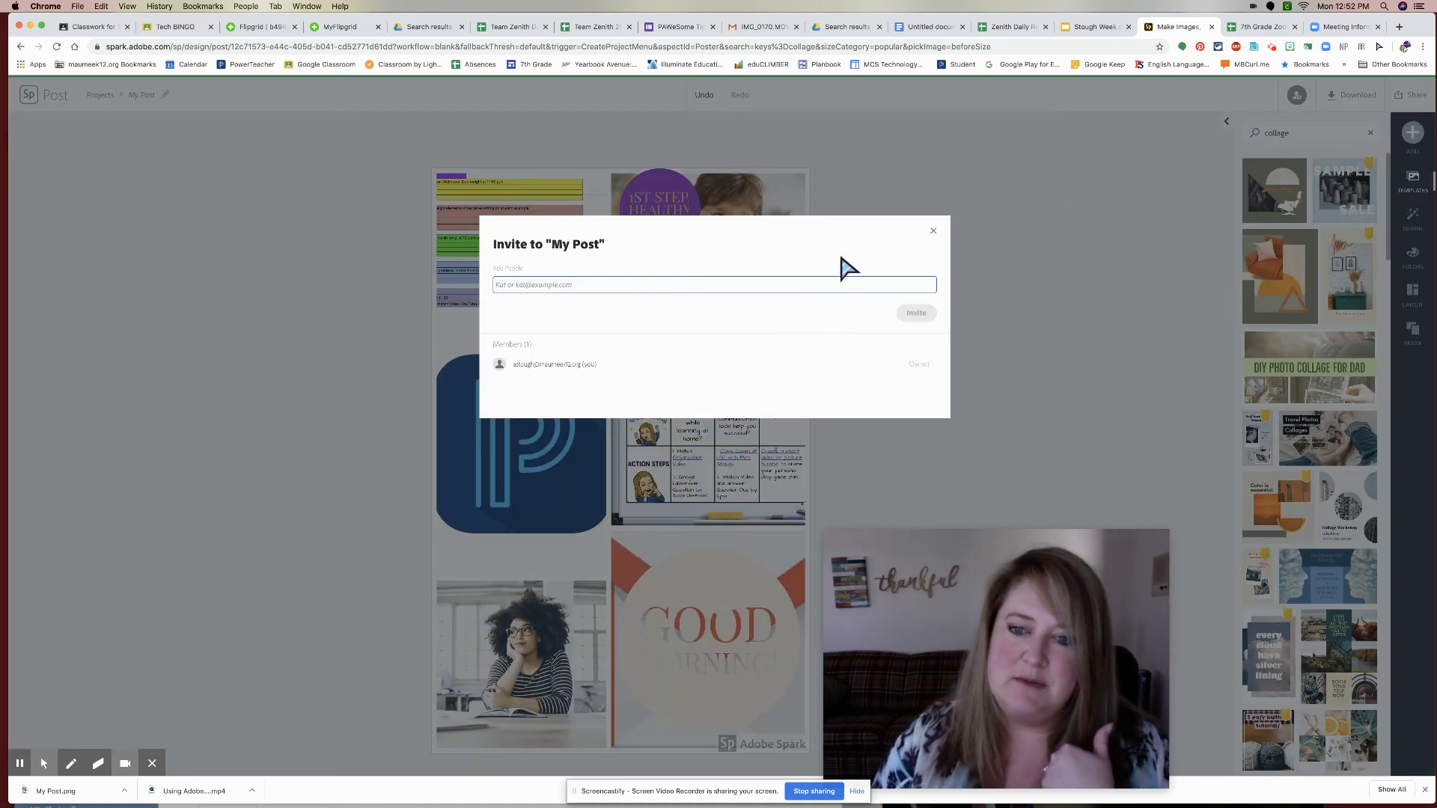
click(933, 230)
Publish the collage as a link, copy the link and close the sharing dialog
click(1414, 96)
click(1359, 125)
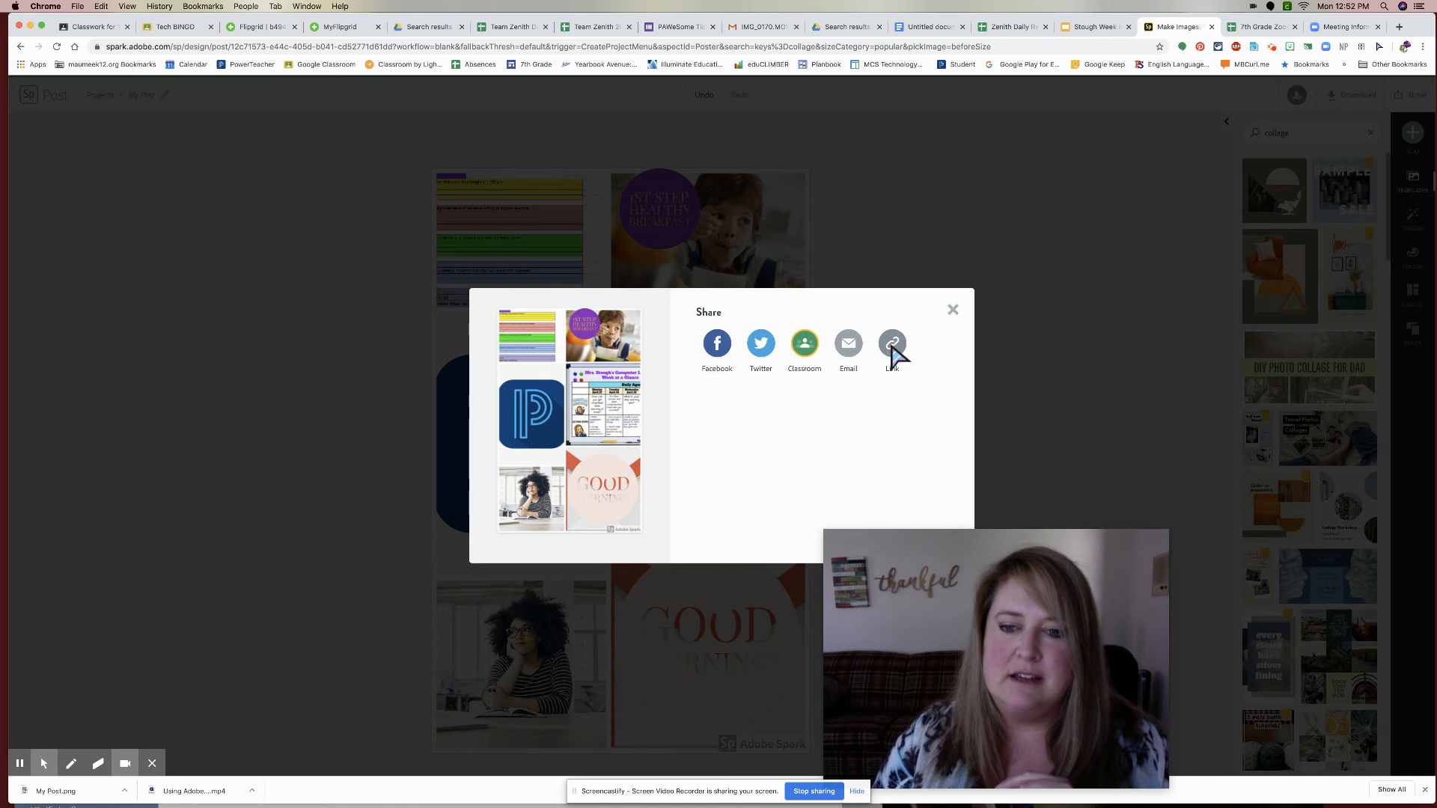
click(893, 346)
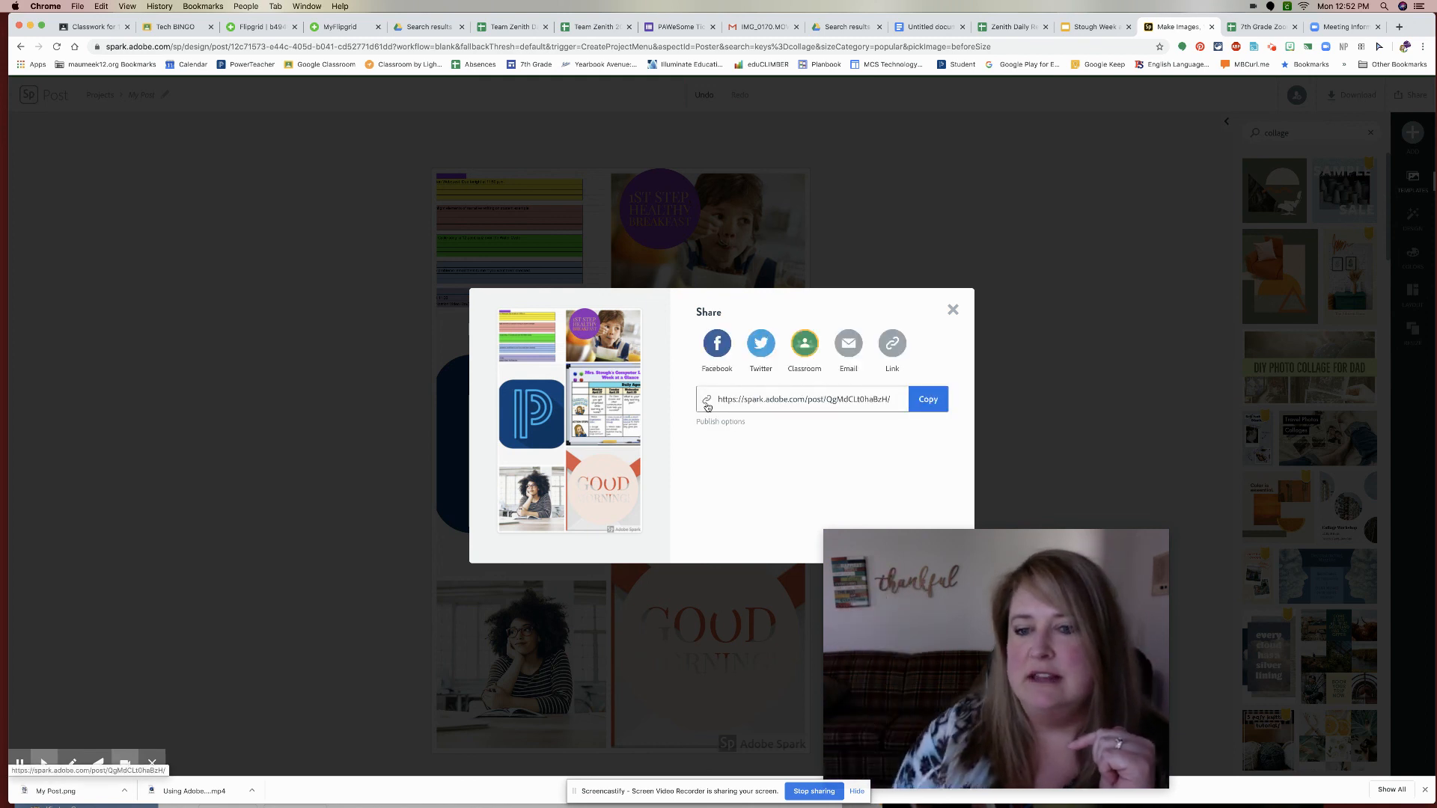
click(924, 400)
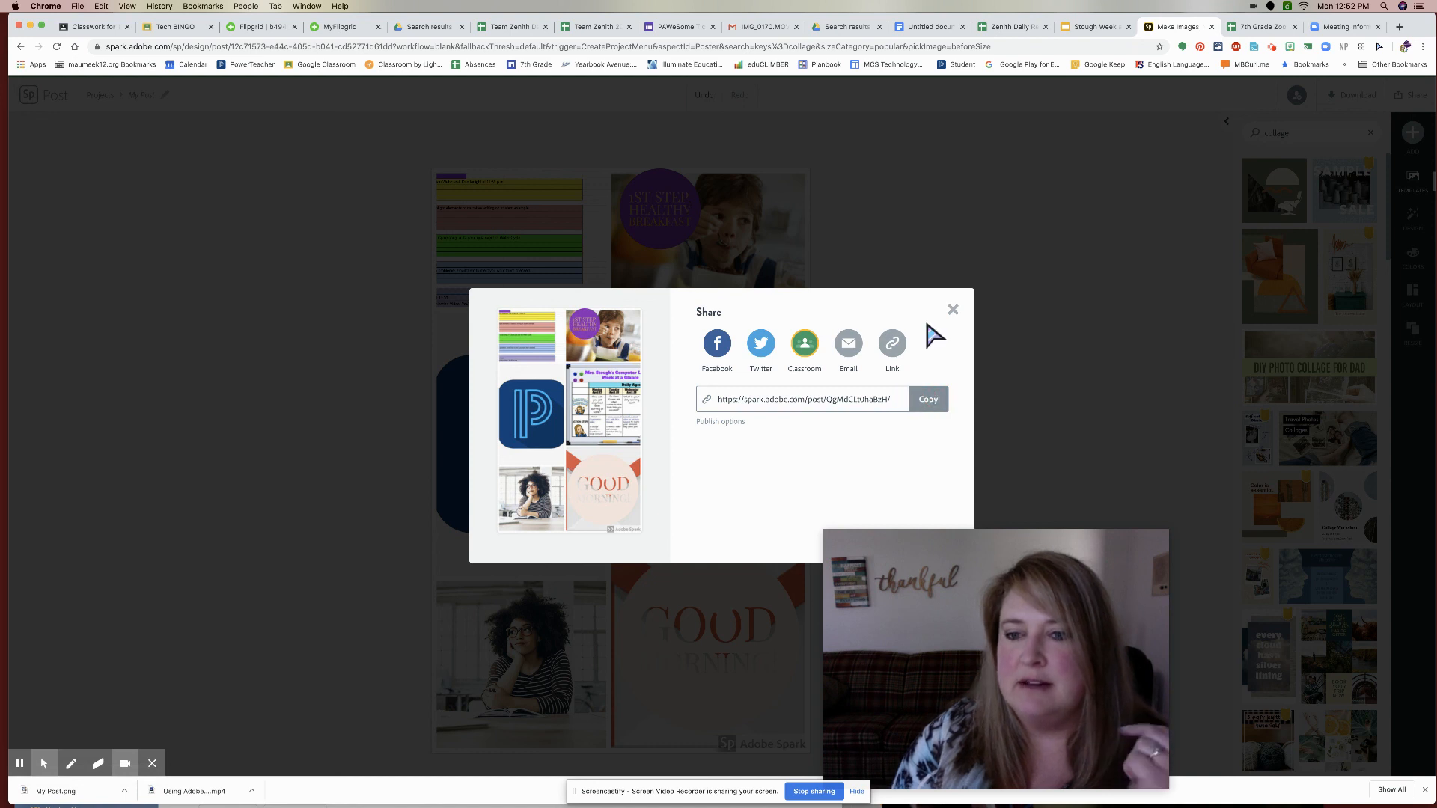
click(953, 310)
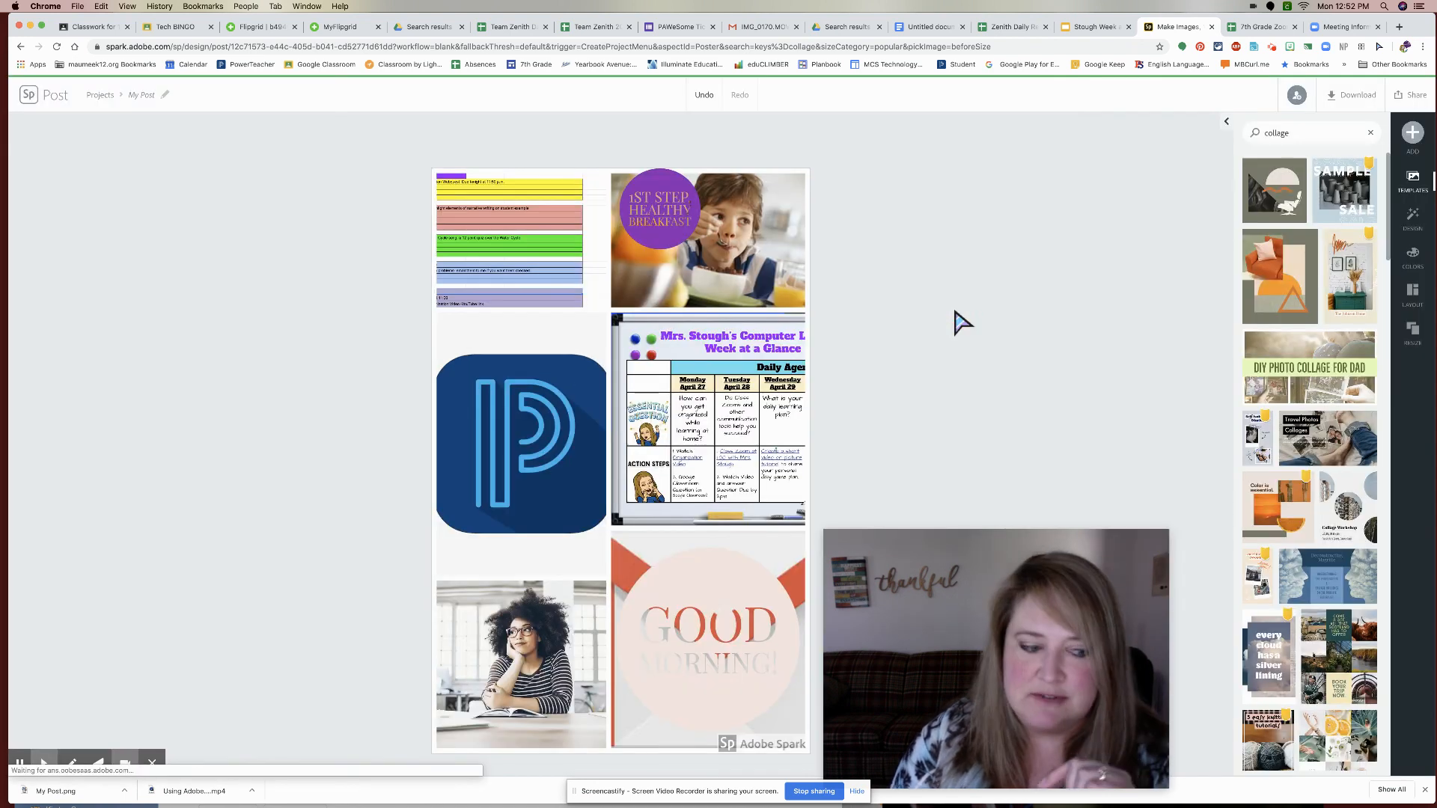